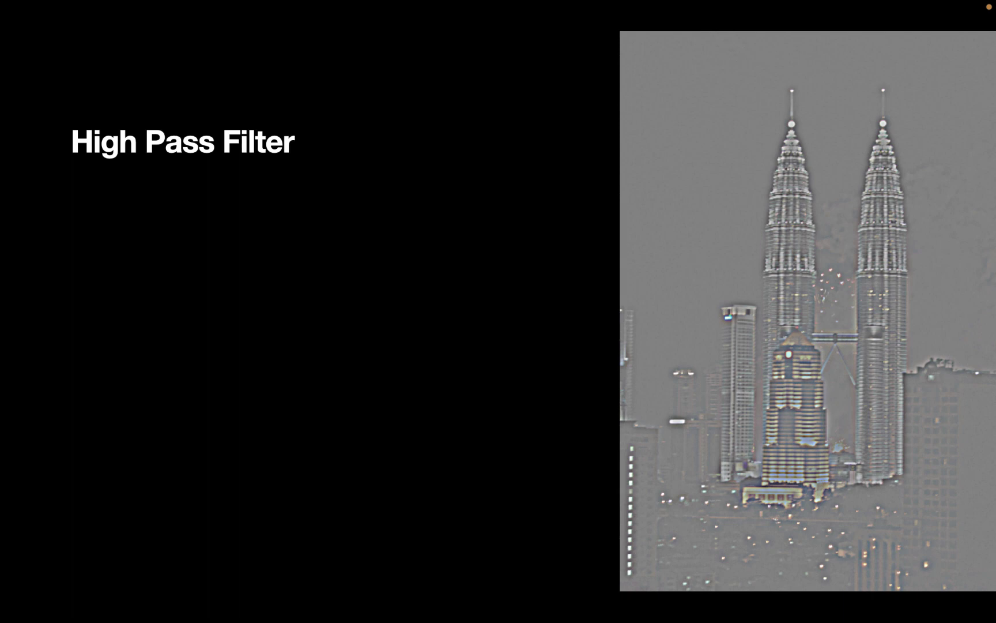
# Step: Reveal the three High Pass bullets (Gaussian blur, edges, portrait retouching), then raise sharpening to 200%
pyautogui.press('Right')
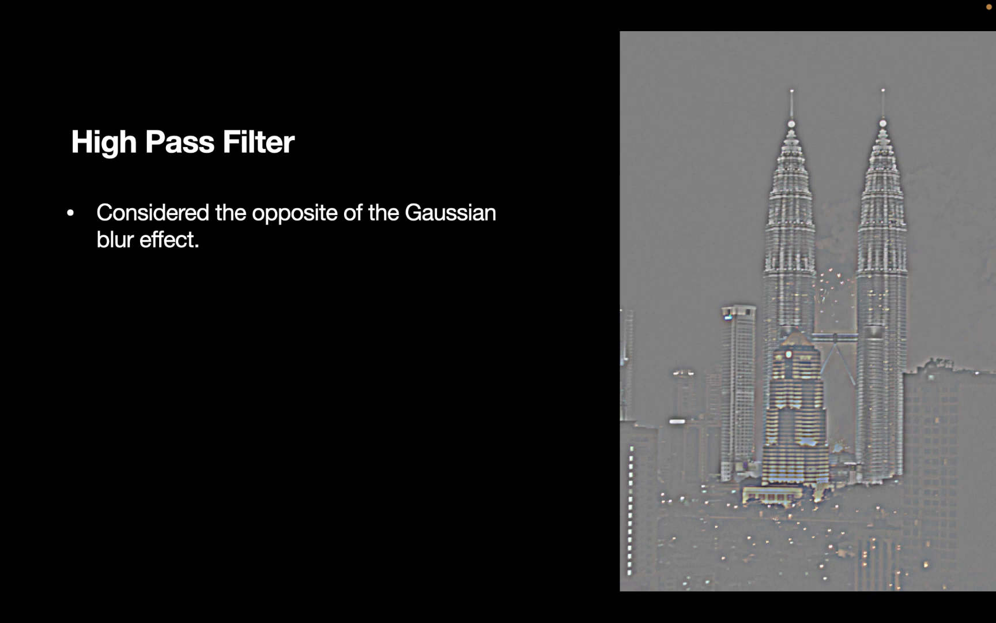
pyautogui.press('Right')
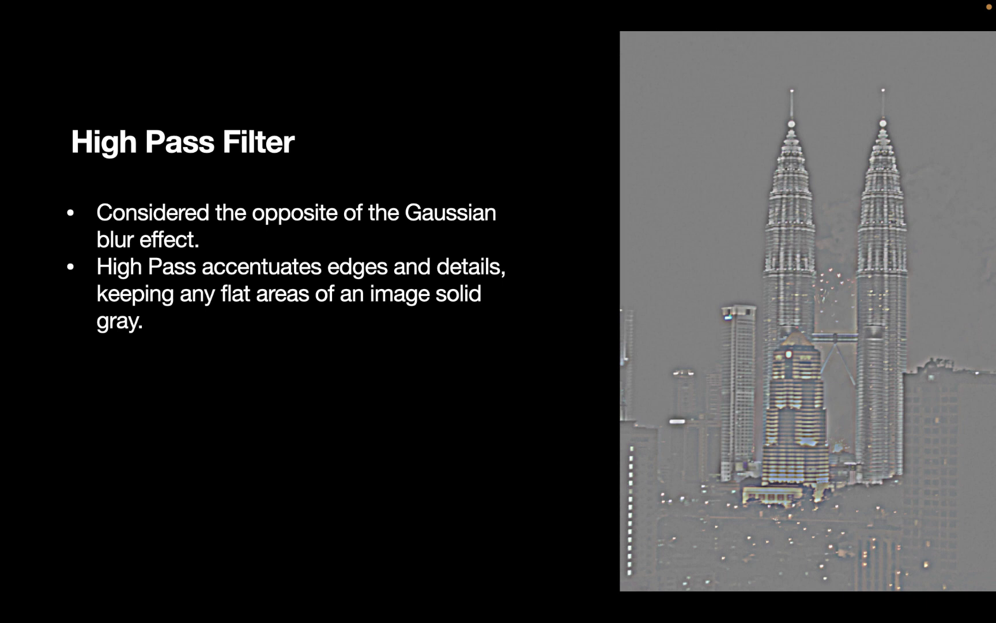
pyautogui.press('Right')
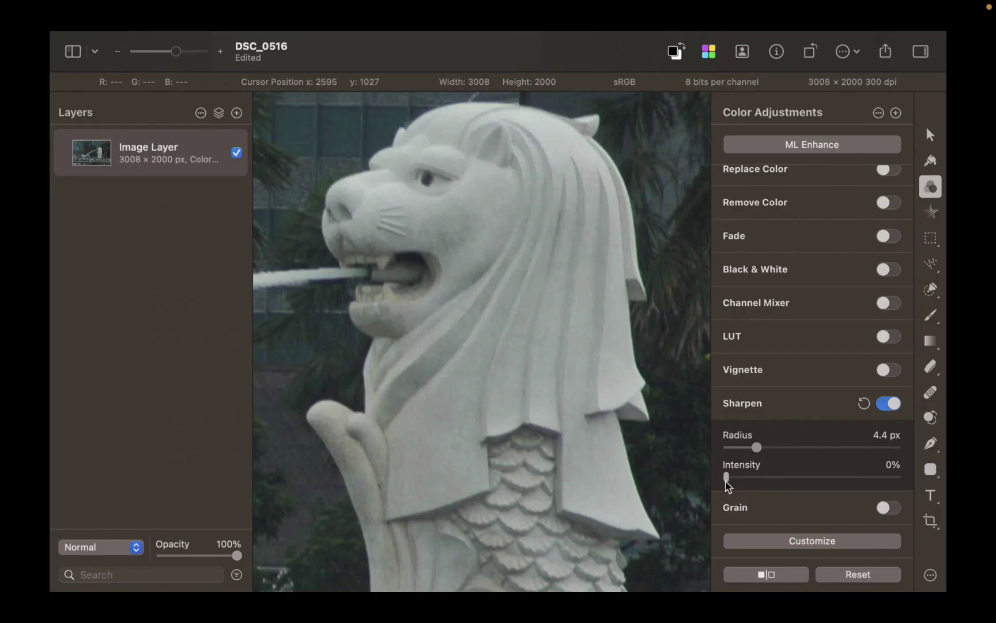
pyautogui.moveTo(725, 476); pyautogui.dragTo(925, 470)
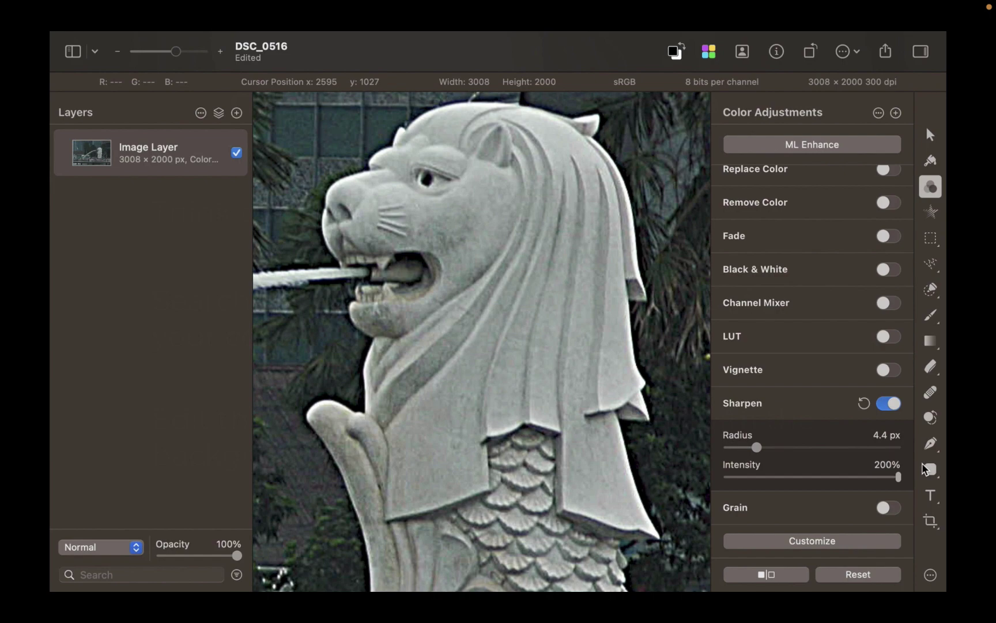
# Step: Lower the Merlion photo's Sharpen intensity from 200% to 77% to compare strengths
pyautogui.scroll(5, 378, 173)
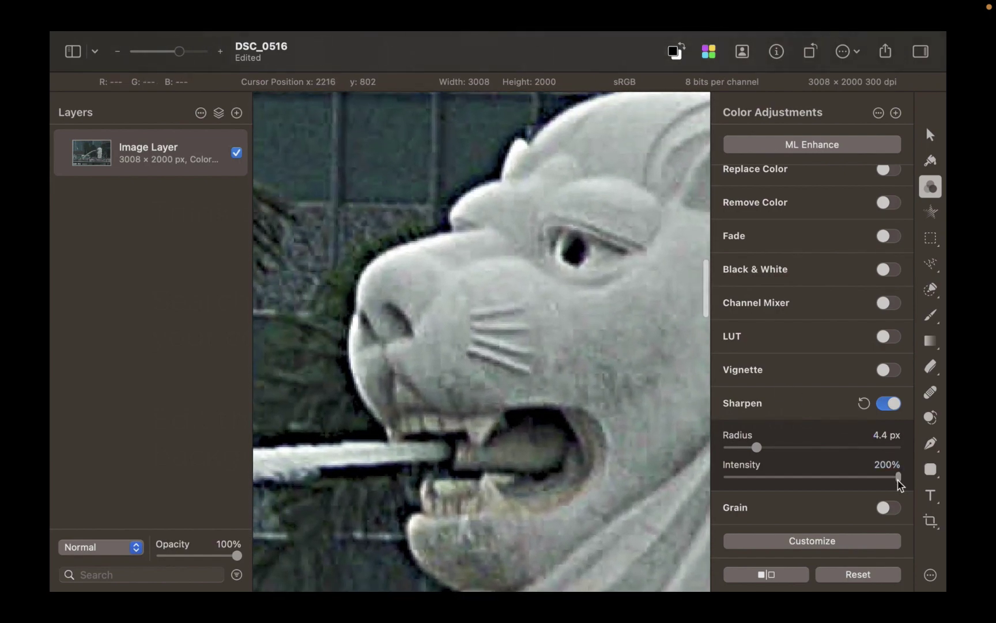
pyautogui.moveTo(898, 477); pyautogui.dragTo(861, 476)
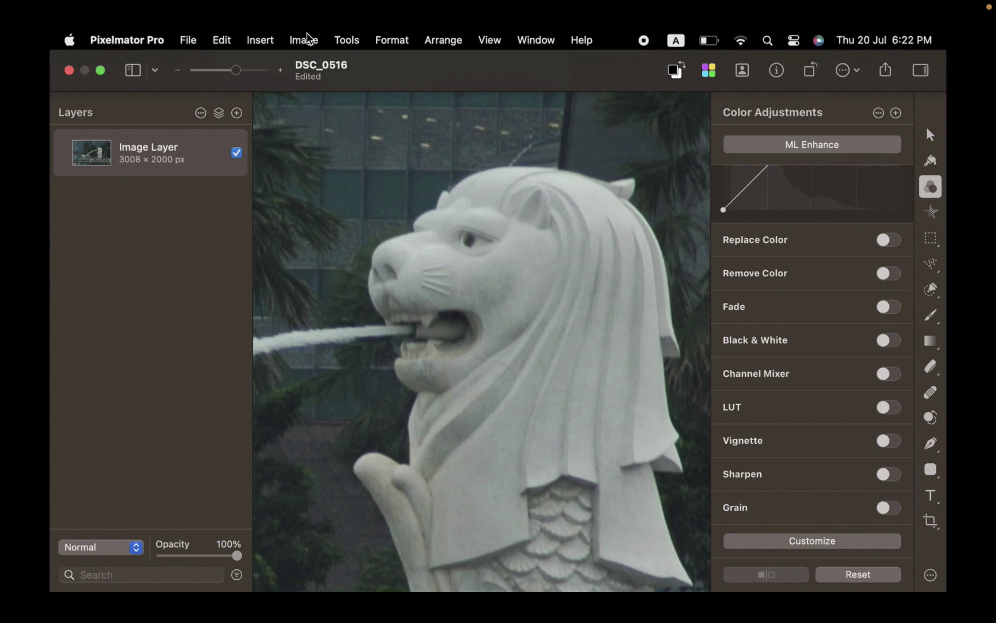
# Step: Duplicate the Merlion image layer and switch to the Effects tools
pyautogui.press('super+c')
pyautogui.press('super+v')
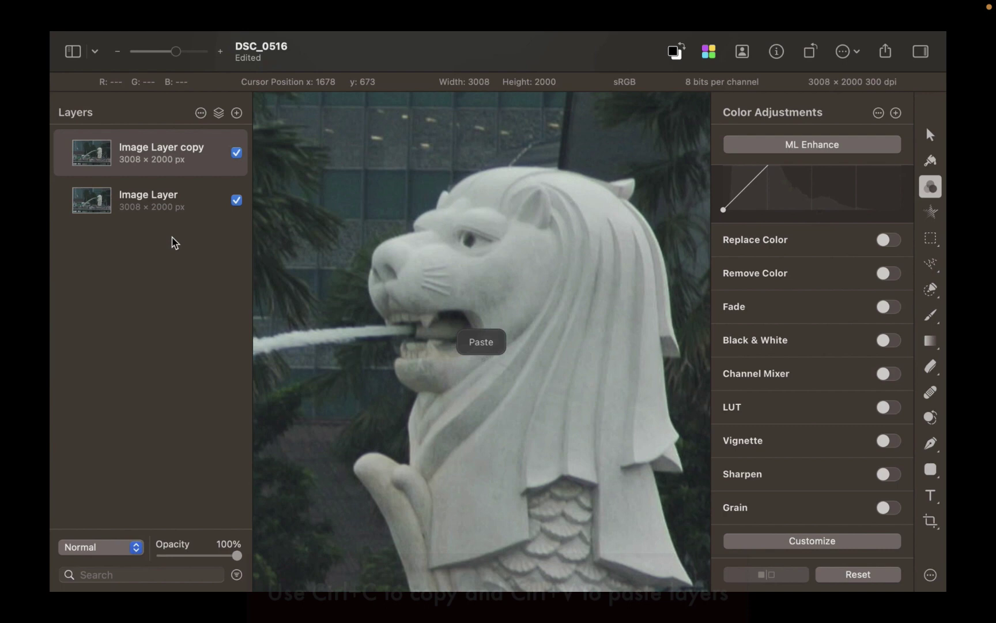
pyautogui.click(347, 40)
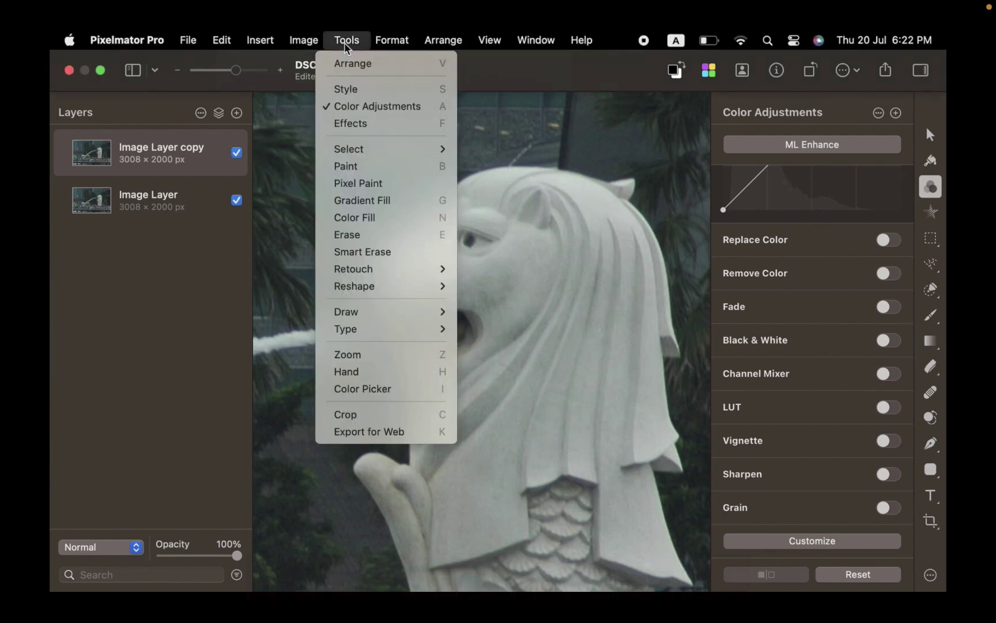
pyautogui.click(362, 123)
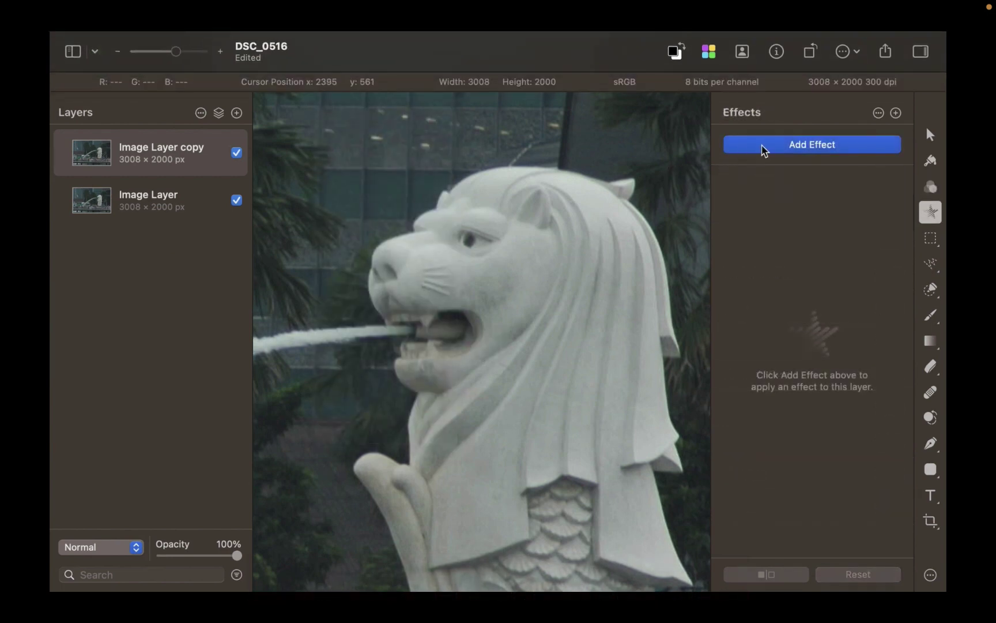
# Step: Add a High Pass effect to the copy layer with a 2.6 px radius
pyautogui.click(764, 148)
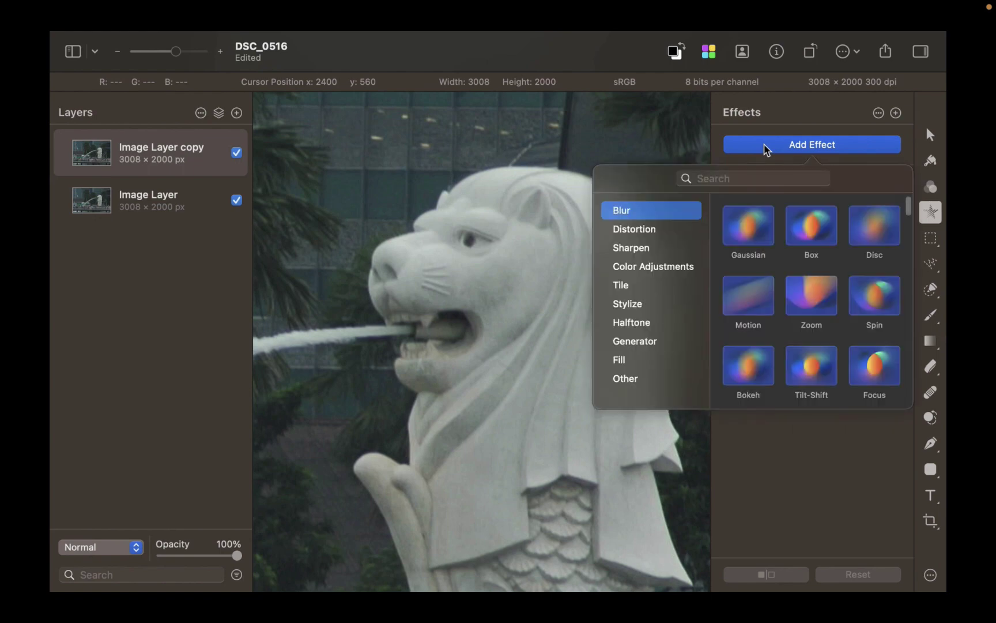
pyautogui.write('high')
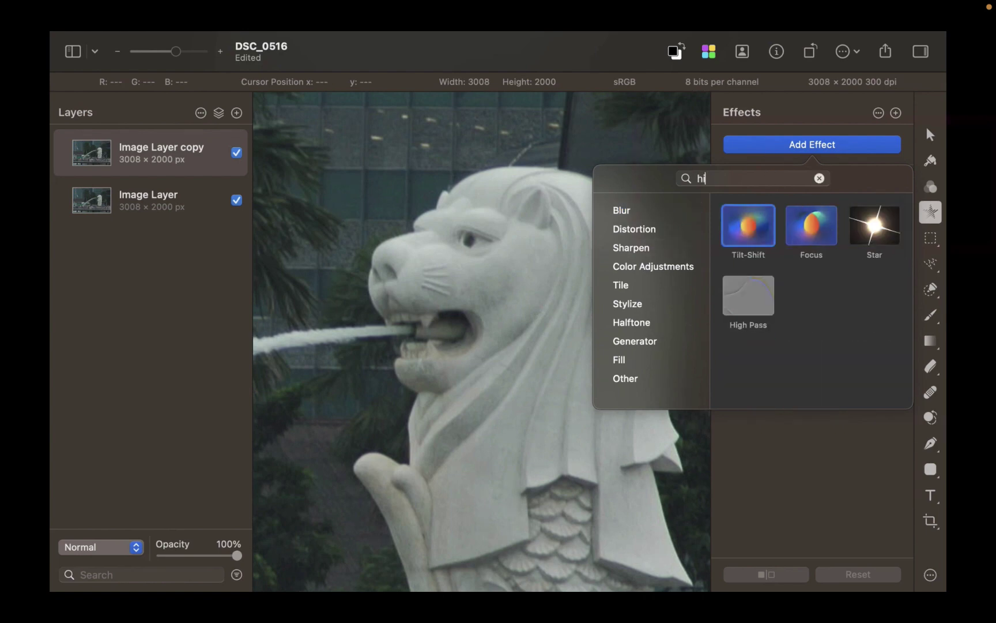
pyautogui.click(767, 220)
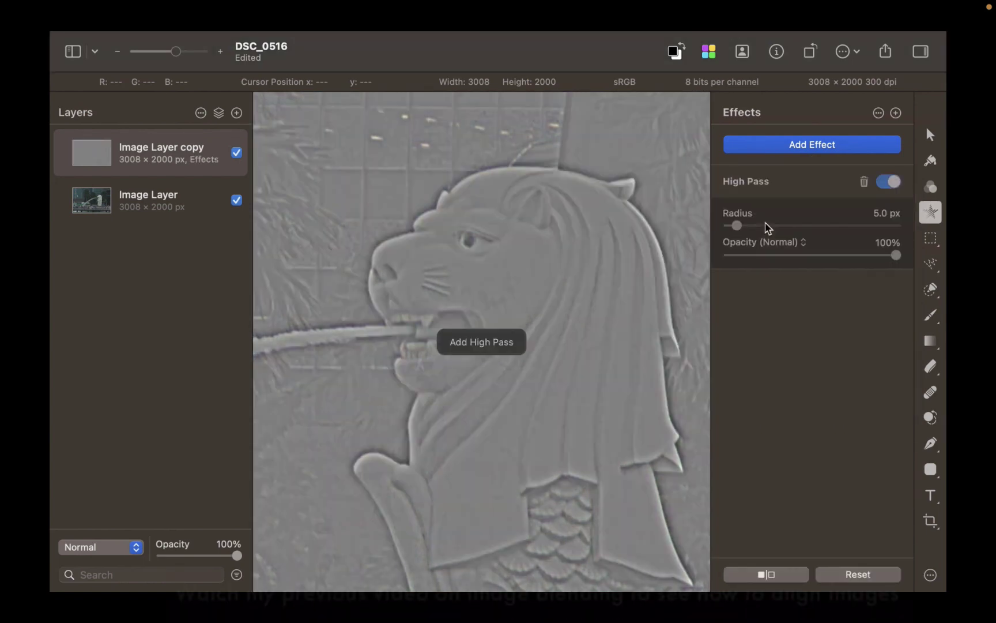
pyautogui.moveTo(737, 226)
pyautogui.mouseDown()
pyautogui.moveTo(716, 234)
pyautogui.moveTo(735, 233)
pyautogui.mouseUp()
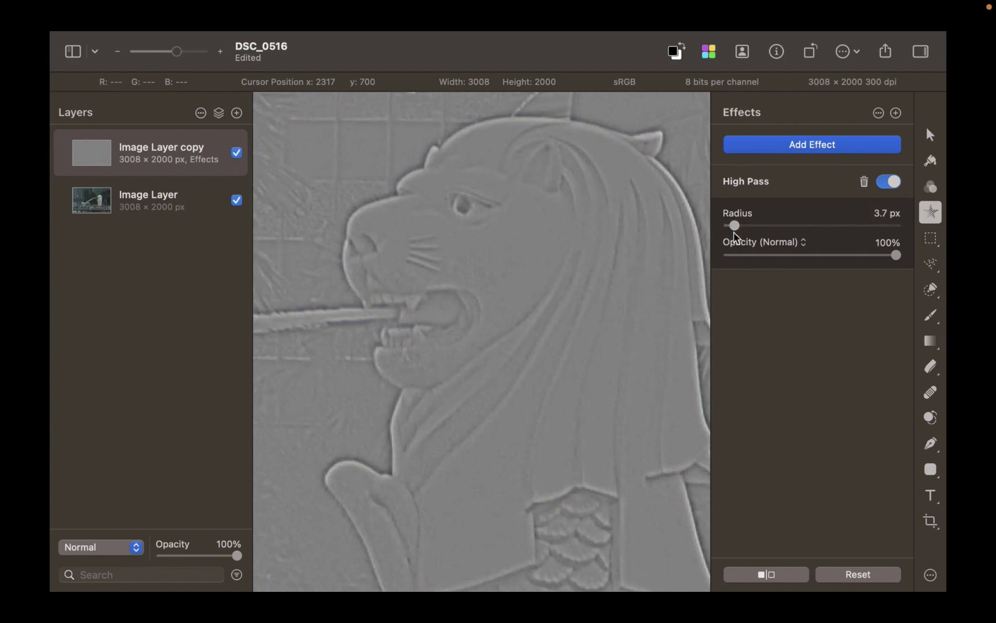
pyautogui.moveTo(735, 234); pyautogui.dragTo(733, 234)
pyautogui.click(101, 547)
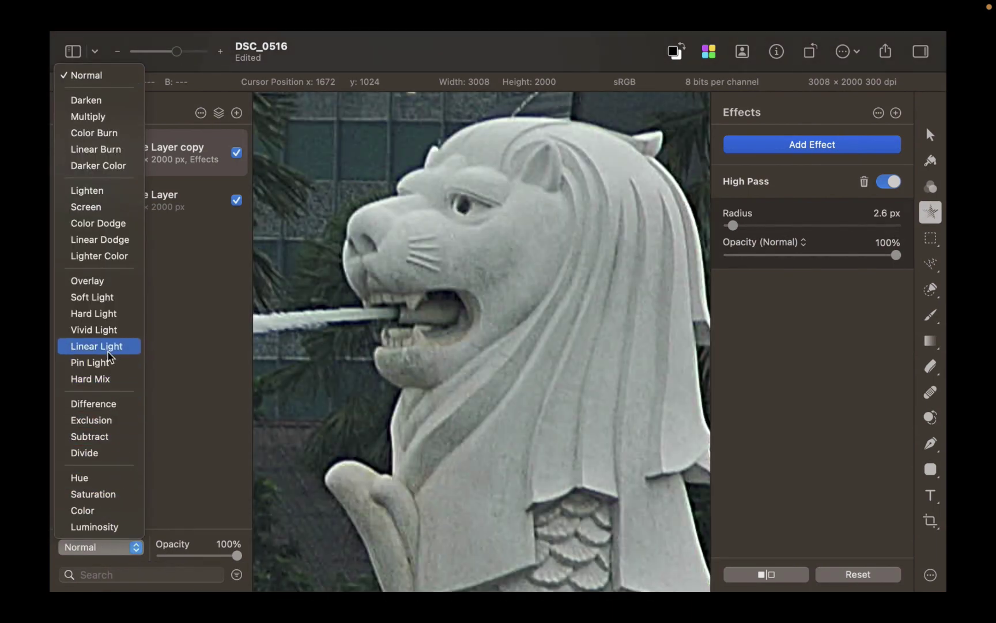
# Step: Set the High Pass copy layer's blend mode to Linear Light
pyautogui.click(107, 351)
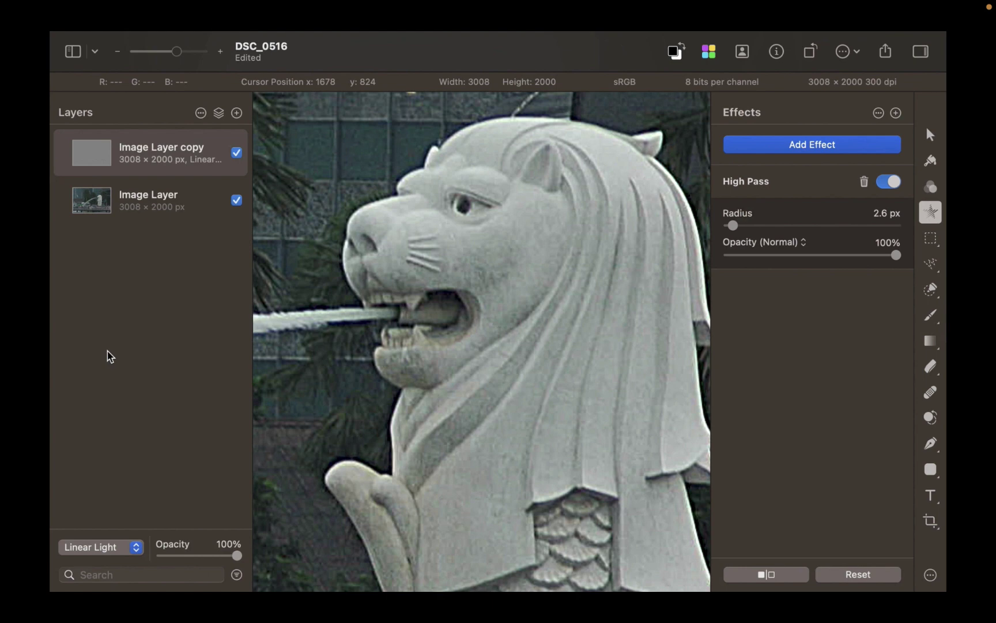
pyautogui.rightClick(174, 166)
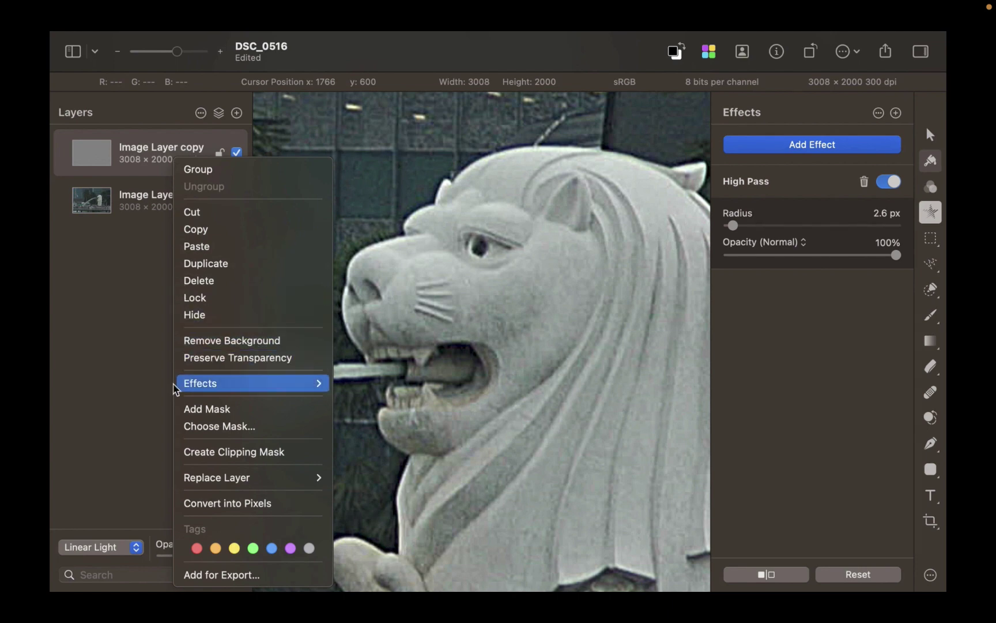
# Step: Add a mask to the High Pass layer, paint out sharpening with a smaller brush, restore full opacity
pyautogui.click(183, 409)
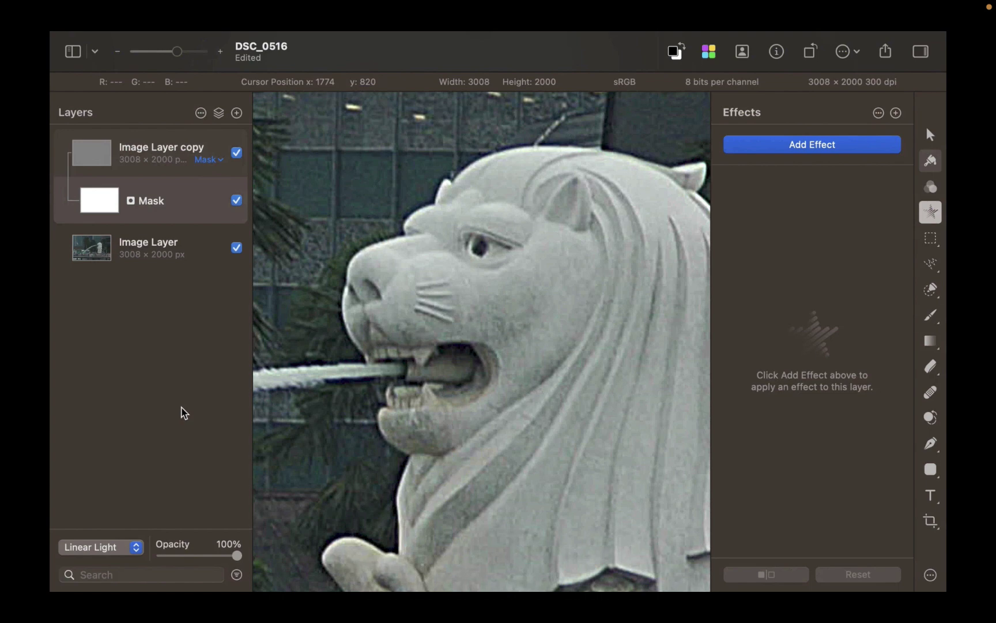
pyautogui.press('b')
pyautogui.press('[')
pyautogui.press('[')
pyautogui.press('[')
pyautogui.press('[')
pyautogui.press('[')
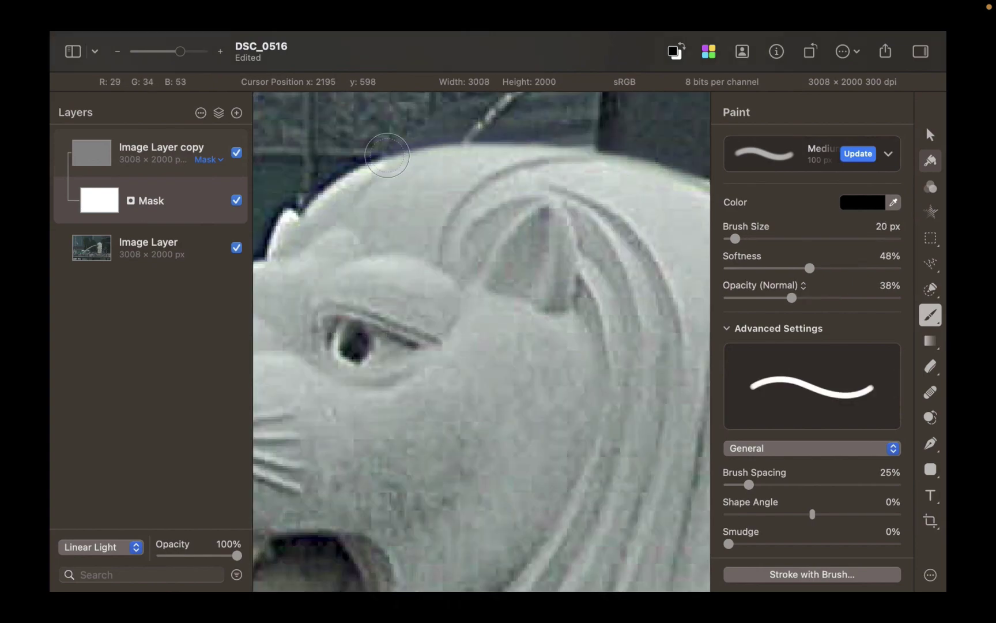
pyautogui.hscroll(-10, 345, 339)
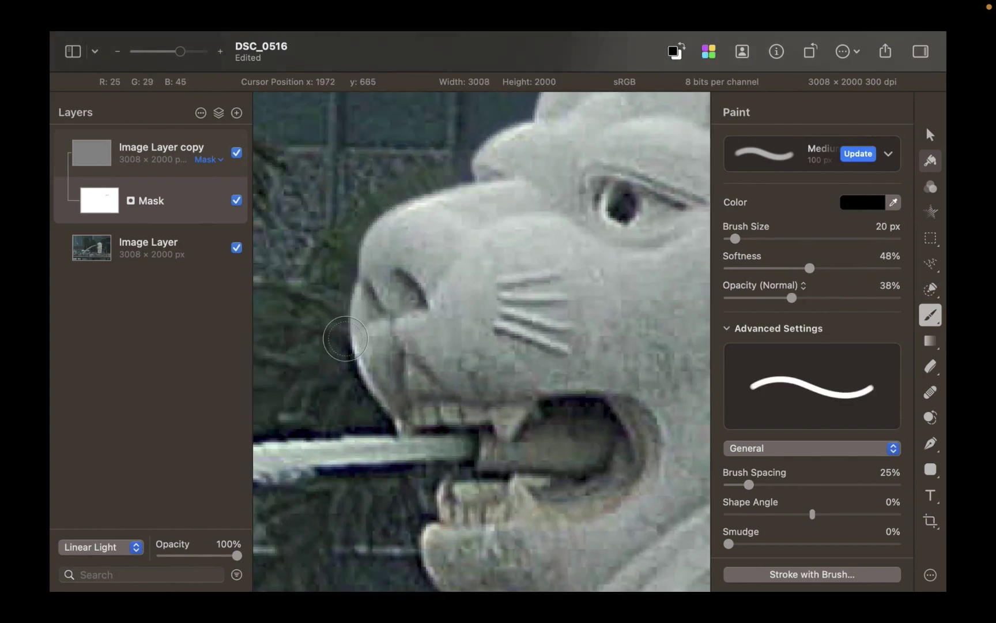
pyautogui.scroll(-5, 345, 339)
pyautogui.scroll(2, 371, 367)
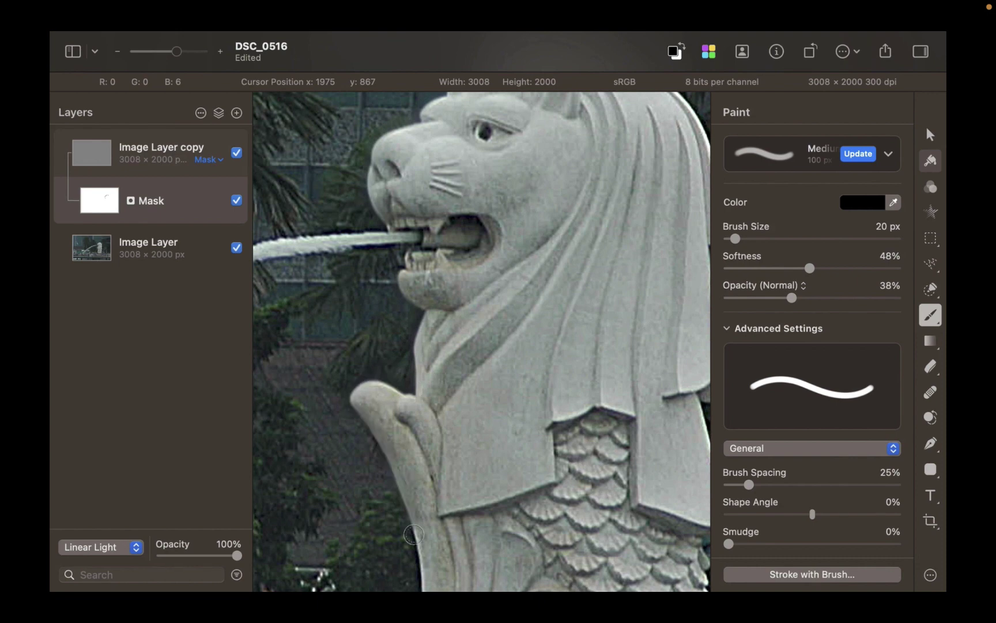
pyautogui.hscroll(5, 413, 535)
pyautogui.scroll(-4, 553, 392)
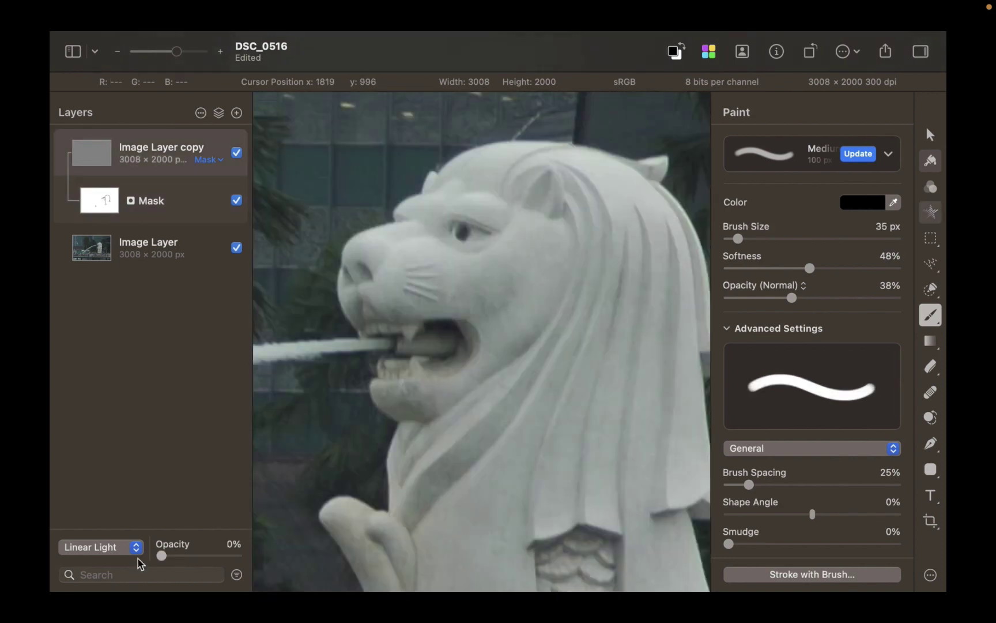
pyautogui.moveTo(161, 555); pyautogui.dragTo(267, 548)
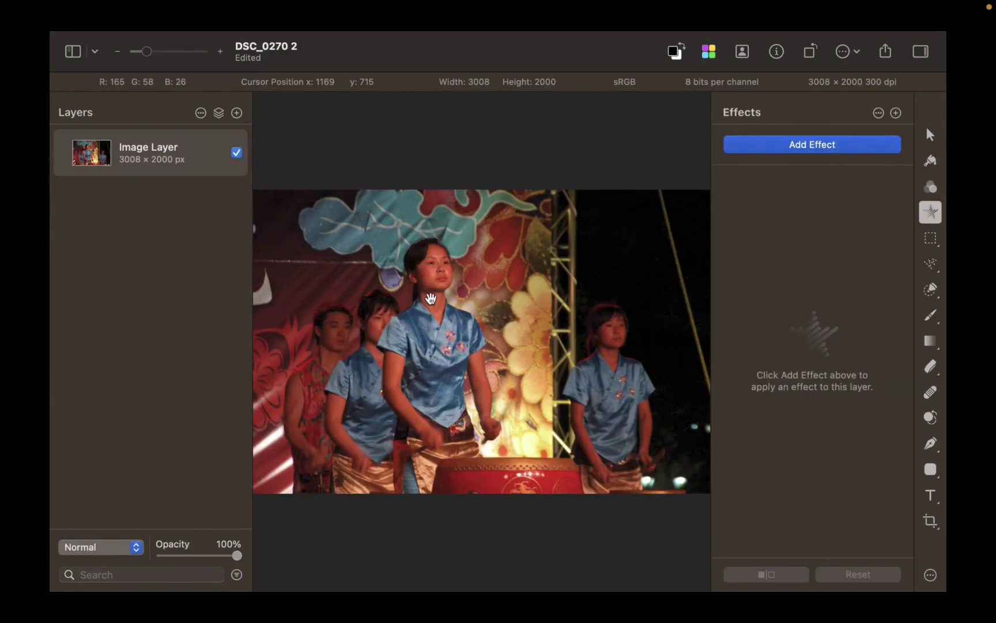
# Step: Add a new Effects layer to the dancer photo with High Pass at about 2.2 px radius
pyautogui.scroll(10, 431, 298)
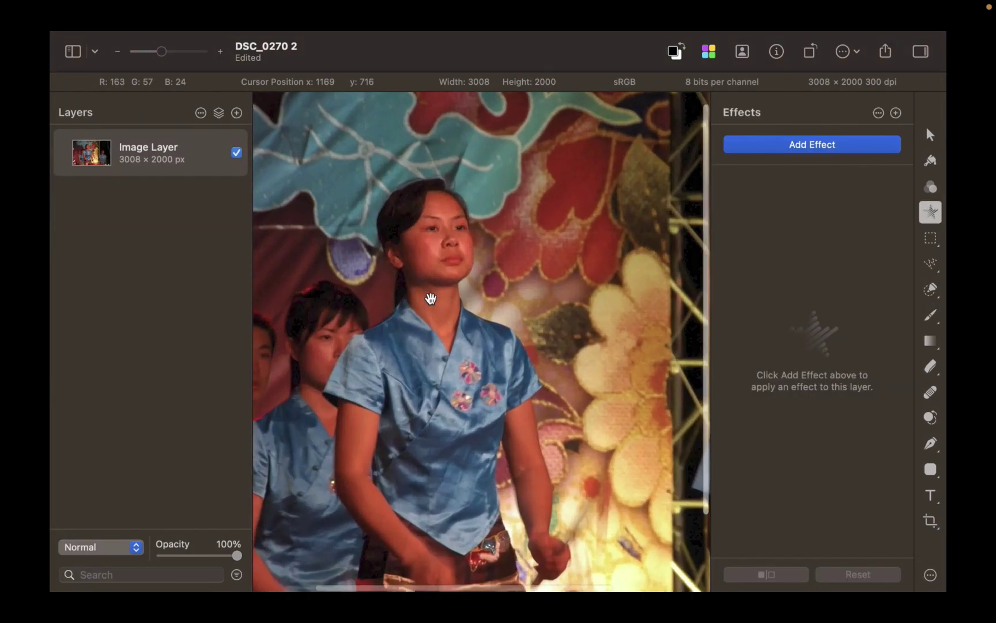
pyautogui.scroll(2, 431, 298)
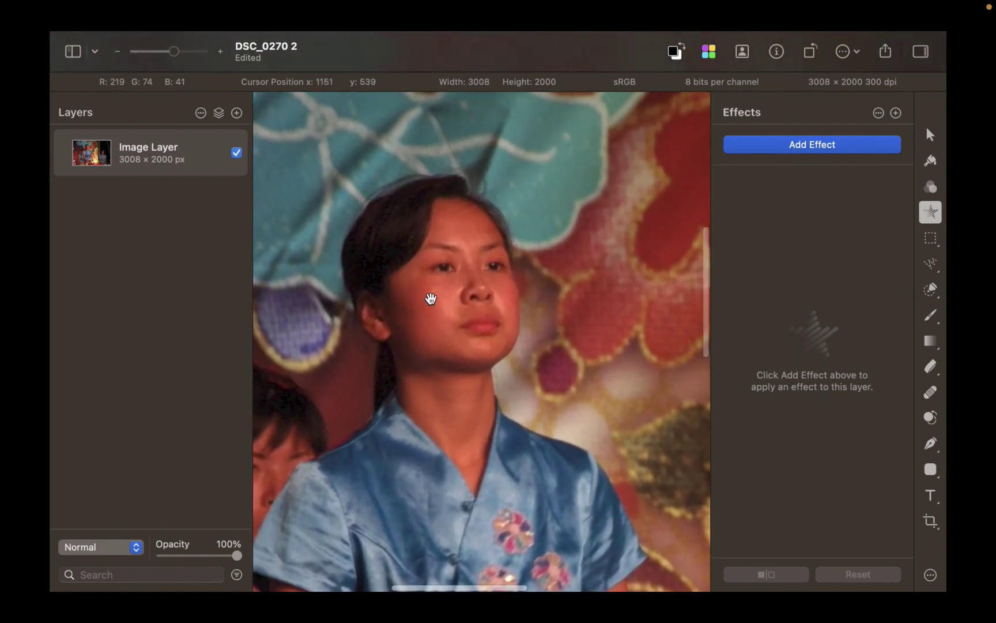
pyautogui.click(219, 113)
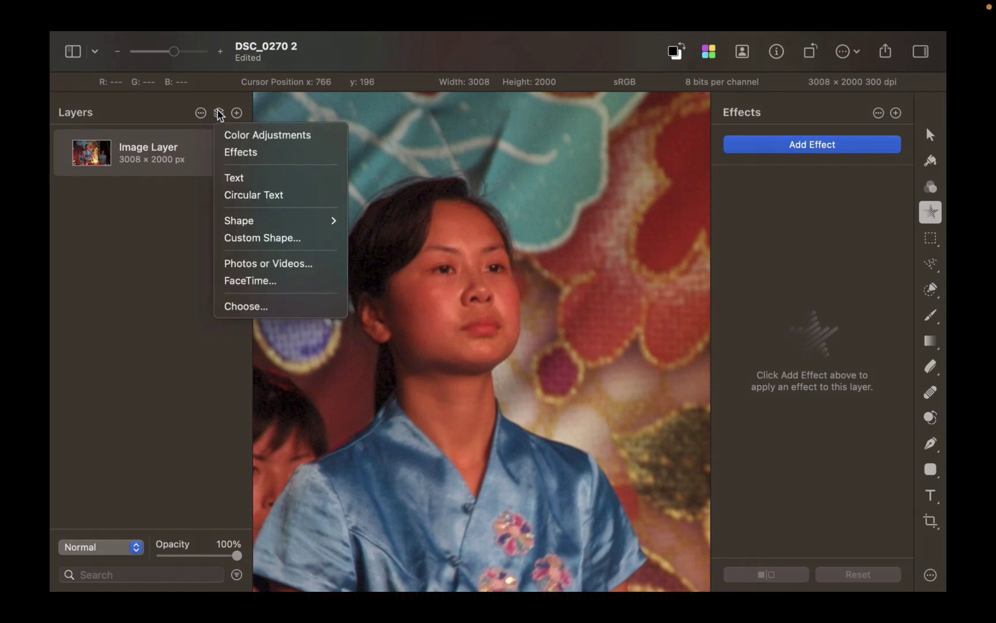
pyautogui.click(227, 155)
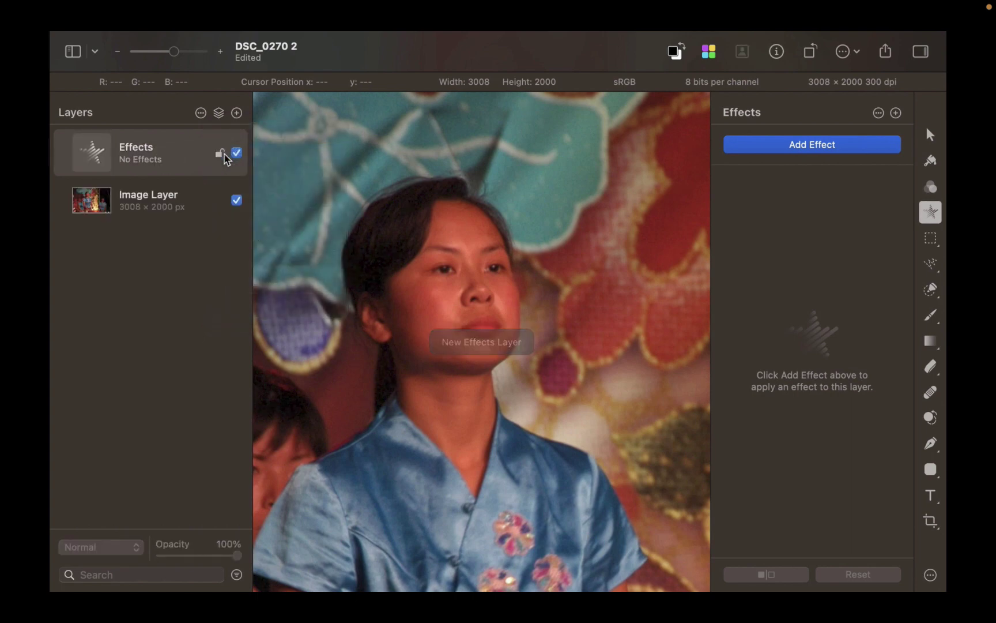
pyautogui.click(756, 151)
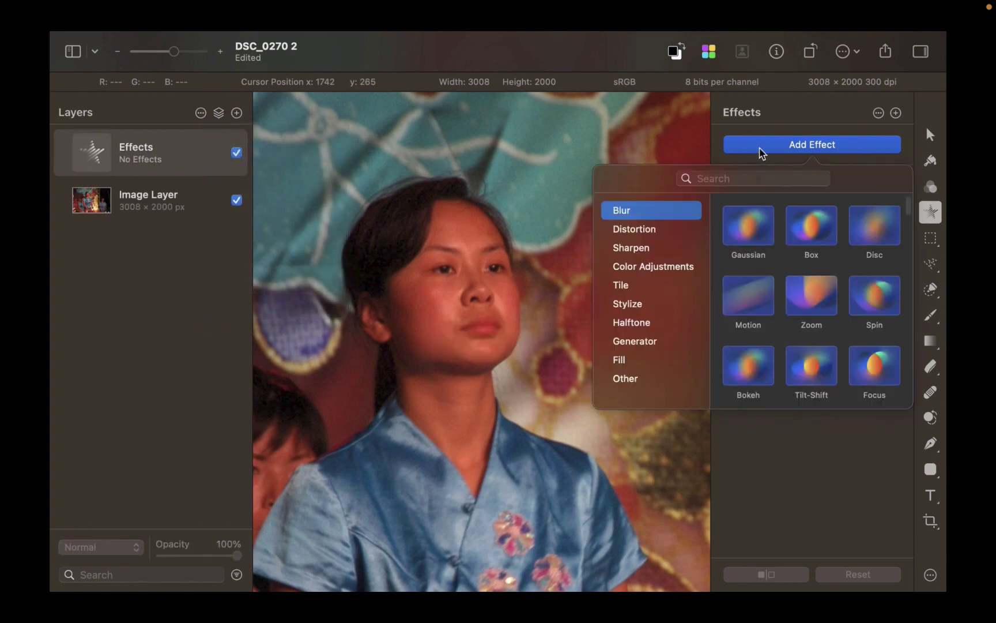
pyautogui.click(759, 175)
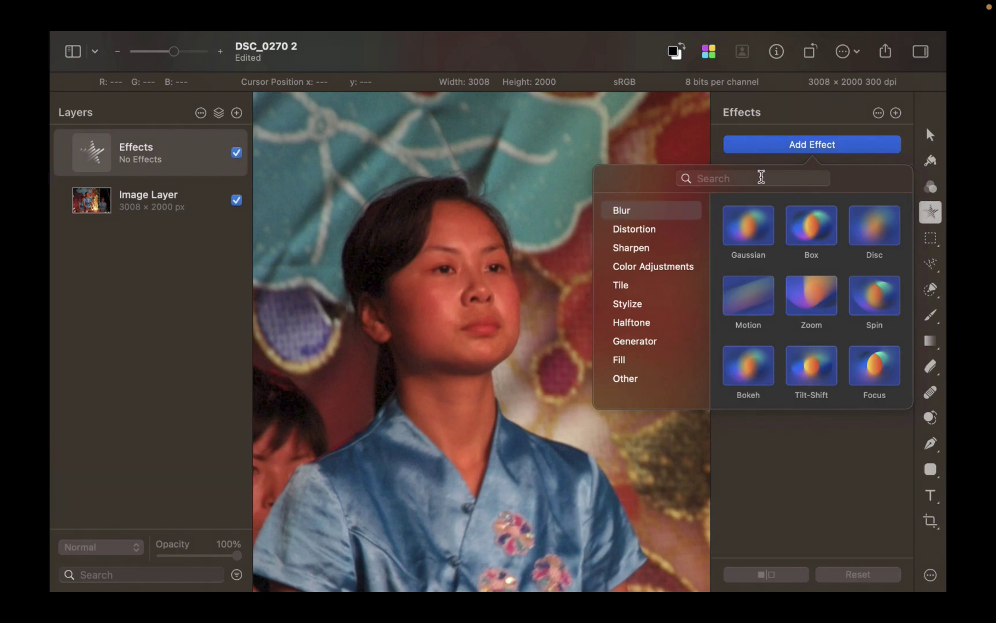
pyautogui.write('high pass')
pyautogui.click(753, 252)
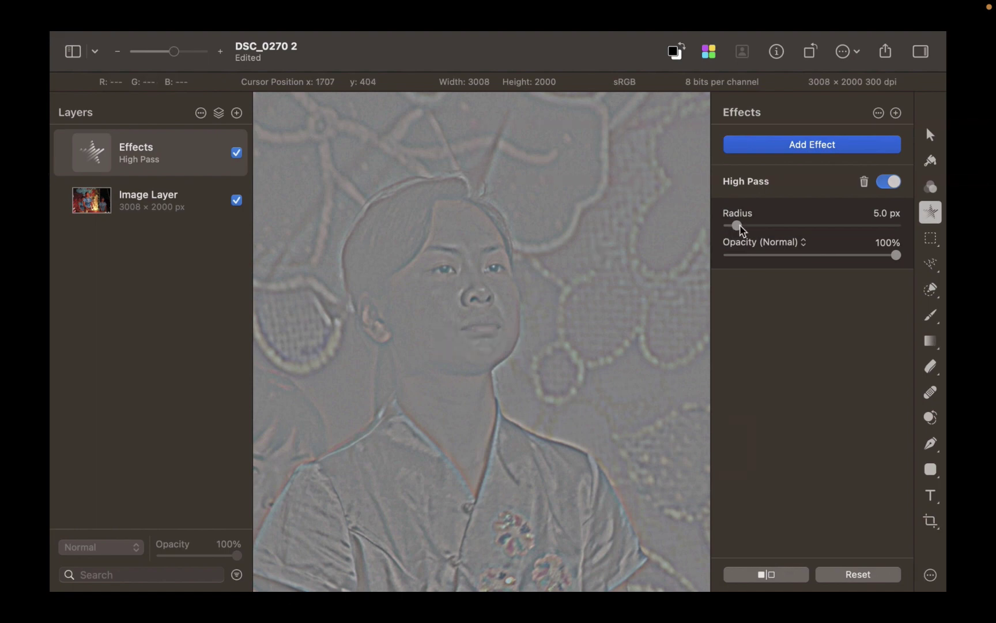
pyautogui.moveTo(737, 225); pyautogui.dragTo(735, 226)
# Step: Duplicate the image layer and select the copy together with the Effects layer
pyautogui.click(156, 210)
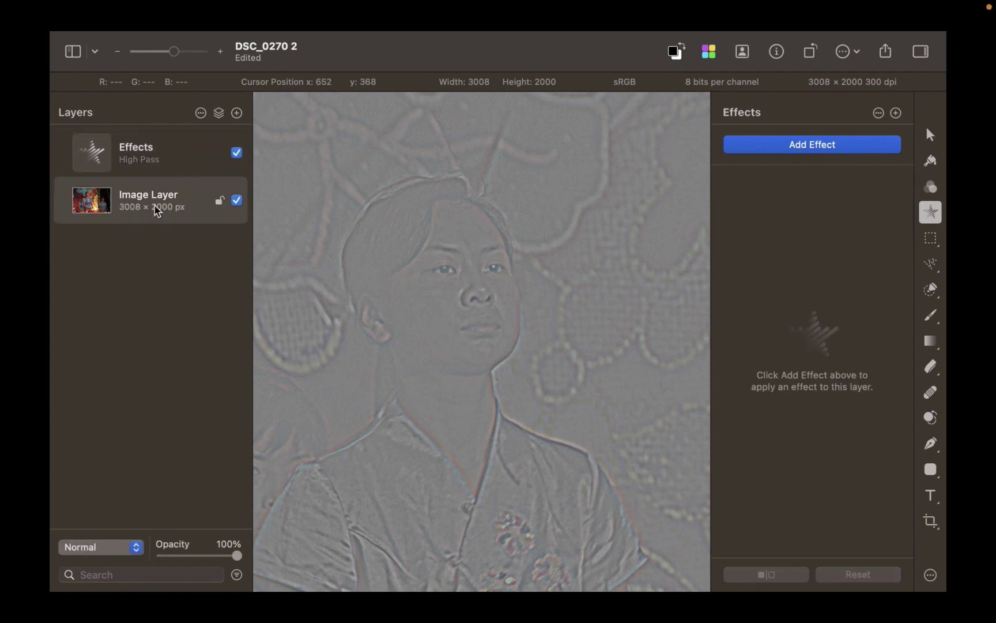
pyautogui.press('super+c')
pyautogui.press('super+v')
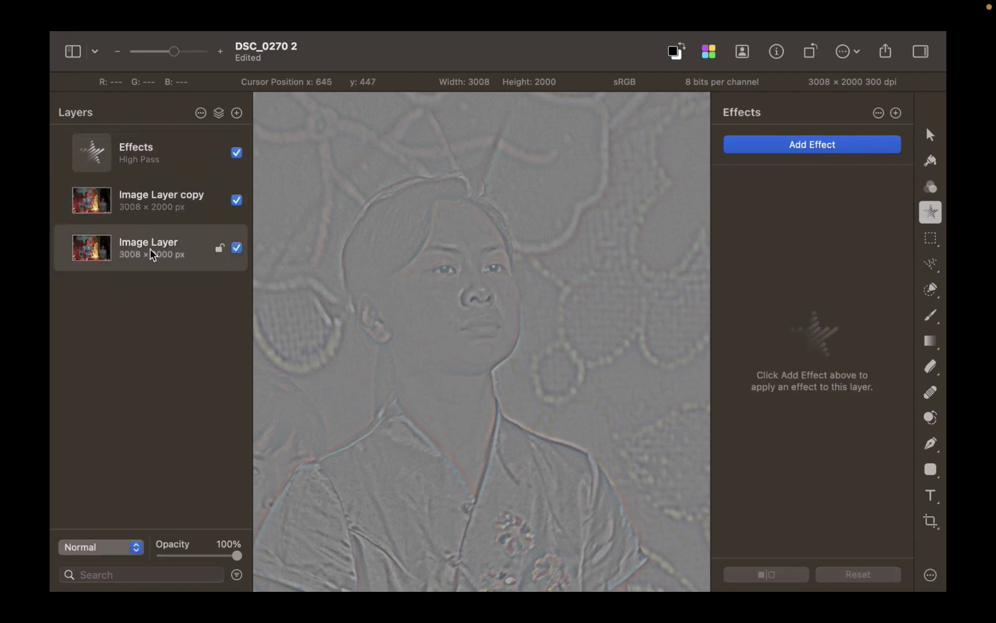
pyautogui.click(138, 200)
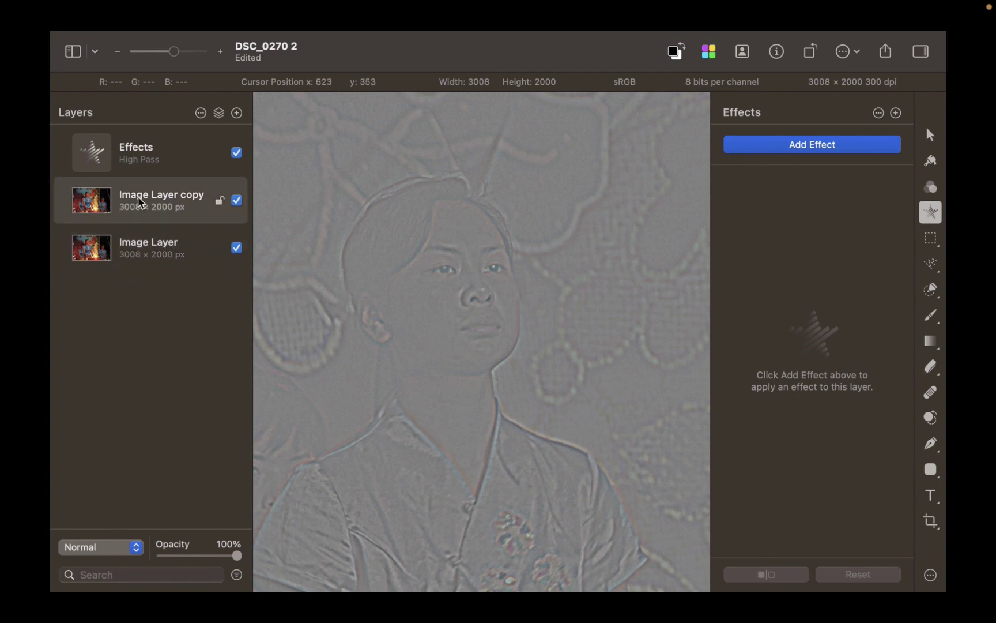
pyautogui.click(137, 155)
# Step: Group the Effects layer with the Image Layer copy and set the Group to Linear Light
pyautogui.rightClick(139, 157)
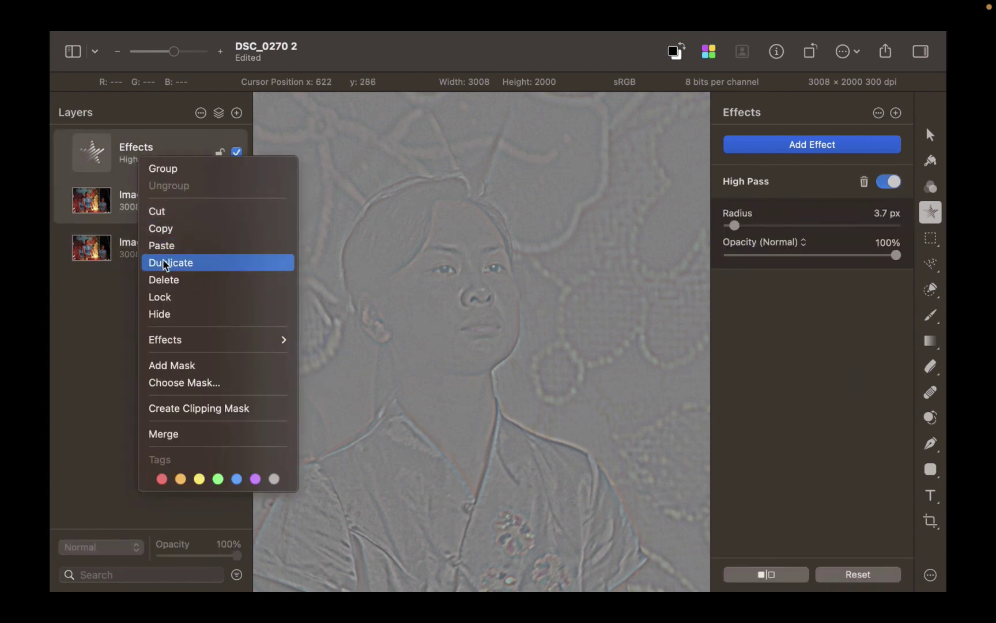
pyautogui.click(164, 170)
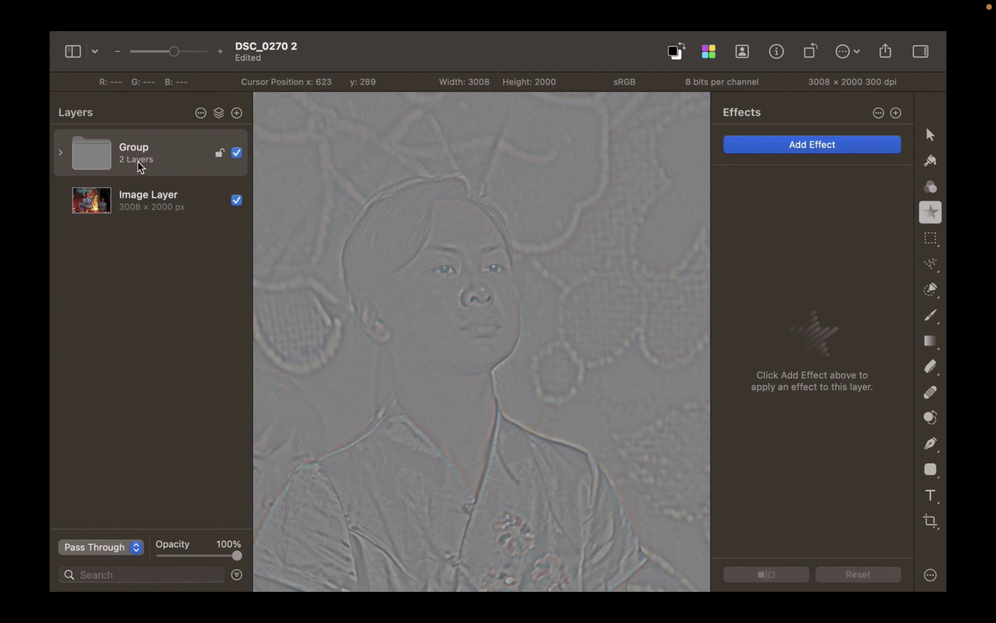
pyautogui.click(99, 545)
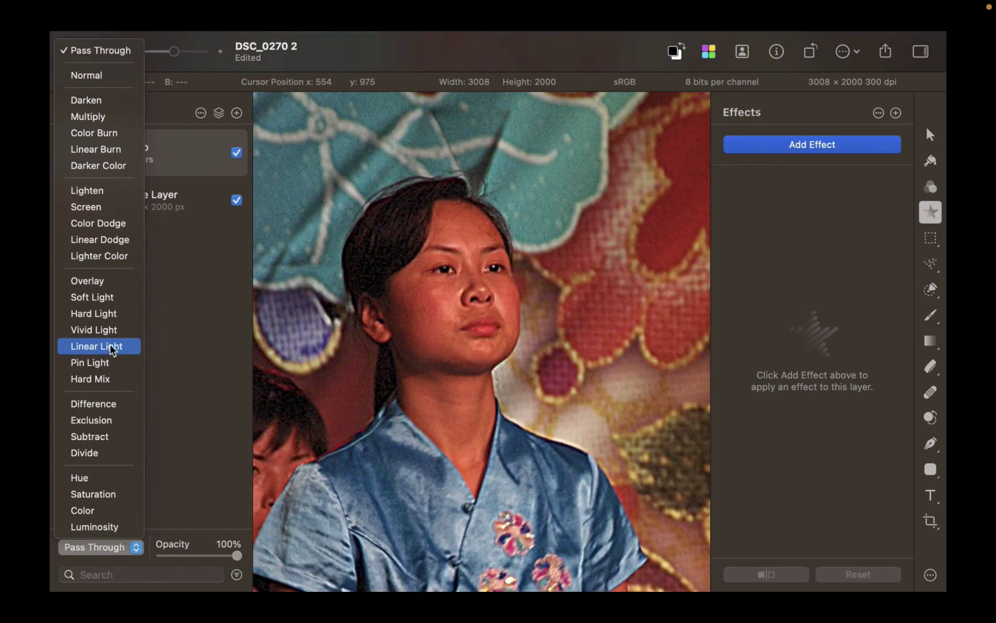
pyautogui.click(111, 347)
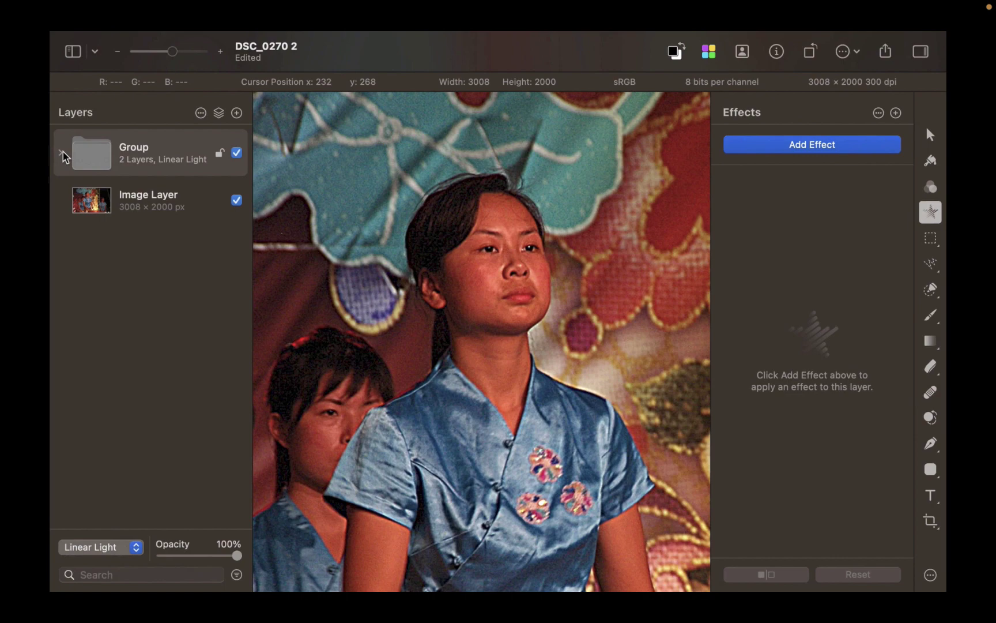
# Step: Tweak the dancers' High Pass radius to about 3.4 px, compare, then add an Effects layer to DSC_0258
pyautogui.click(60, 152)
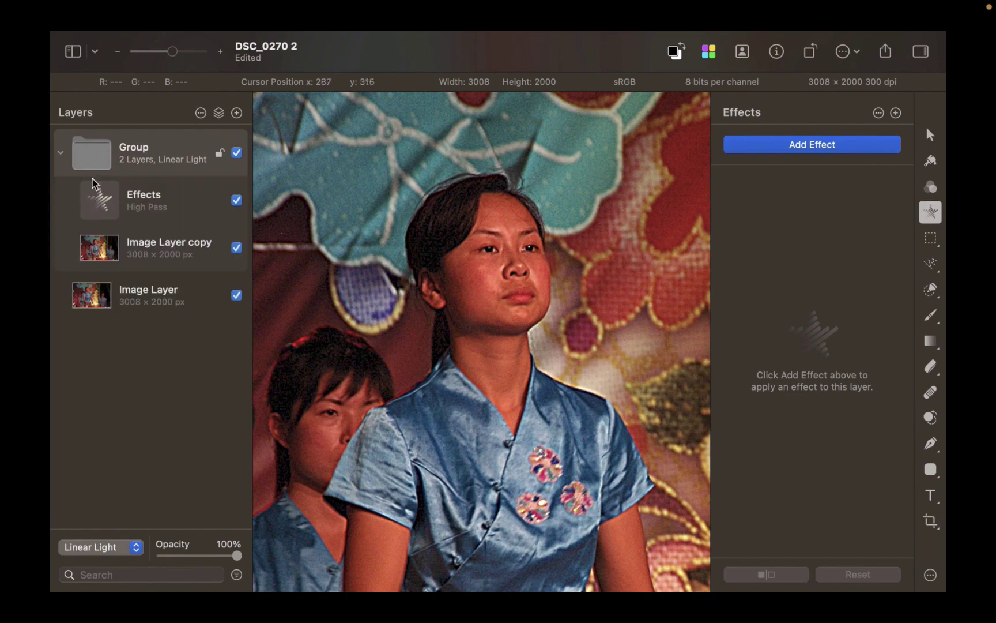
pyautogui.click(105, 205)
pyautogui.moveTo(735, 227)
pyautogui.mouseDown()
pyautogui.moveTo(784, 225)
pyautogui.moveTo(733, 230)
pyautogui.mouseUp()
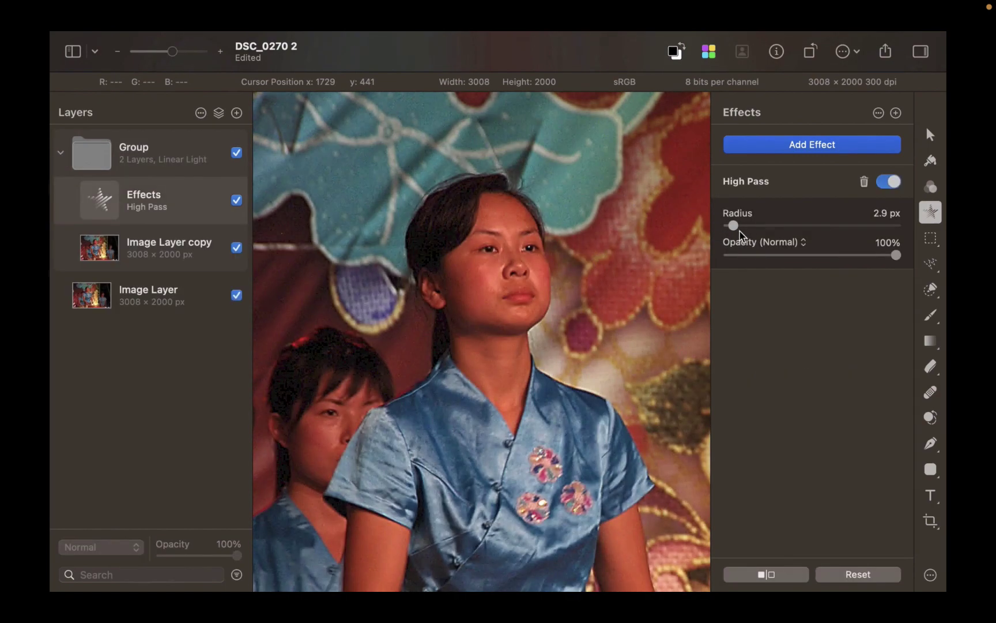
pyautogui.click(236, 153)
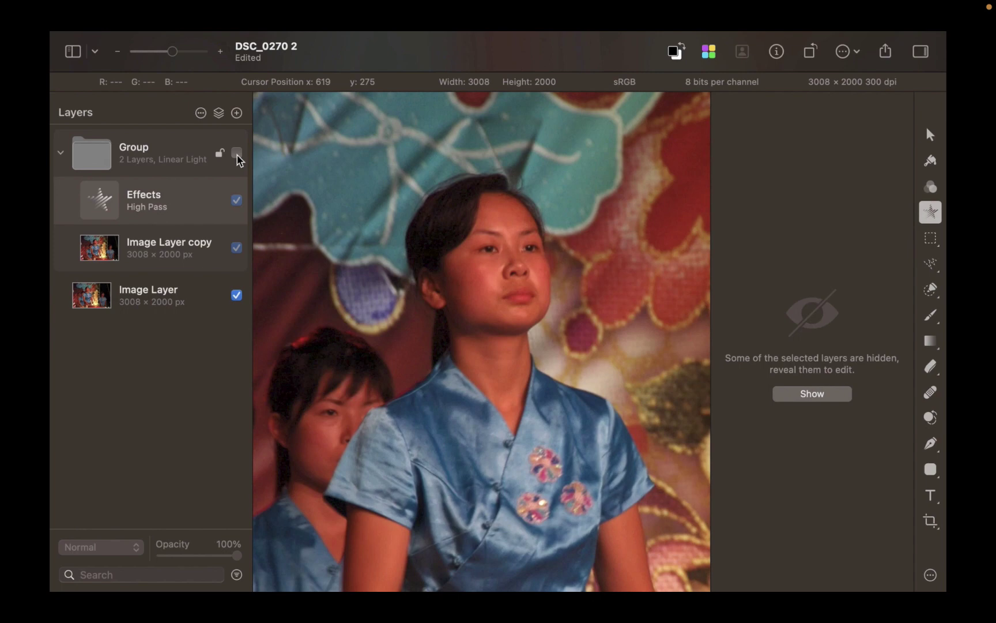
pyautogui.click(237, 153)
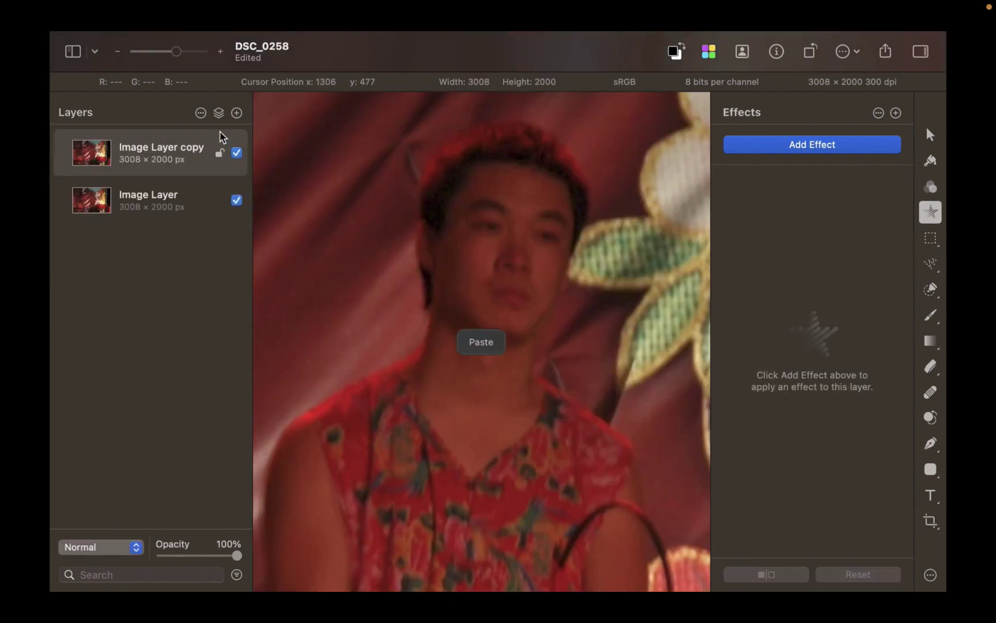
pyautogui.click(236, 112)
pyautogui.click(223, 151)
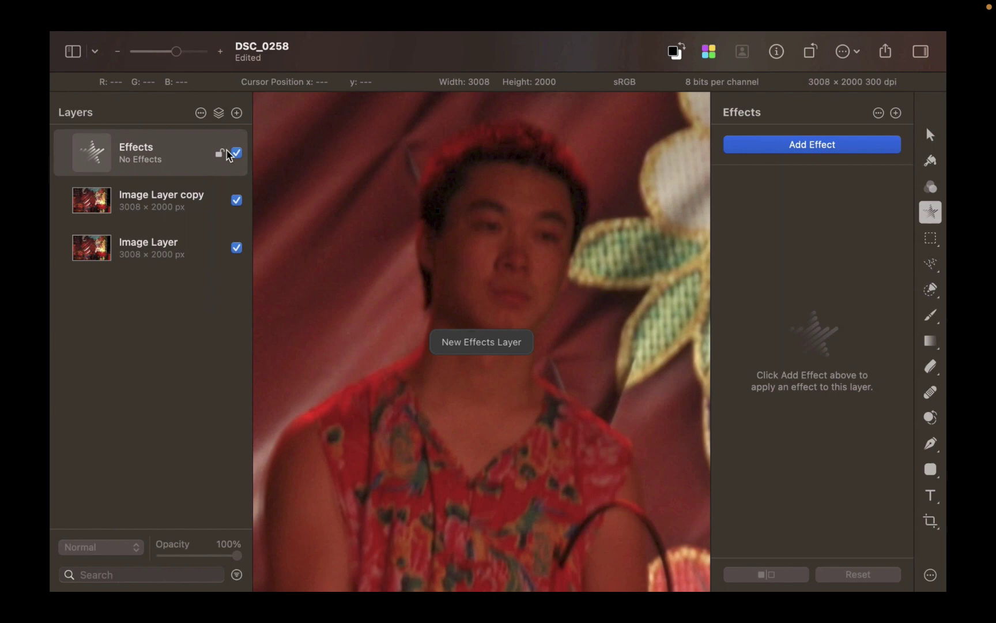
# Step: Add a High Pass effect to DSC_0258's Effects layer and adjust its radius
pyautogui.click(766, 148)
pyautogui.write('high')
pyautogui.click(738, 217)
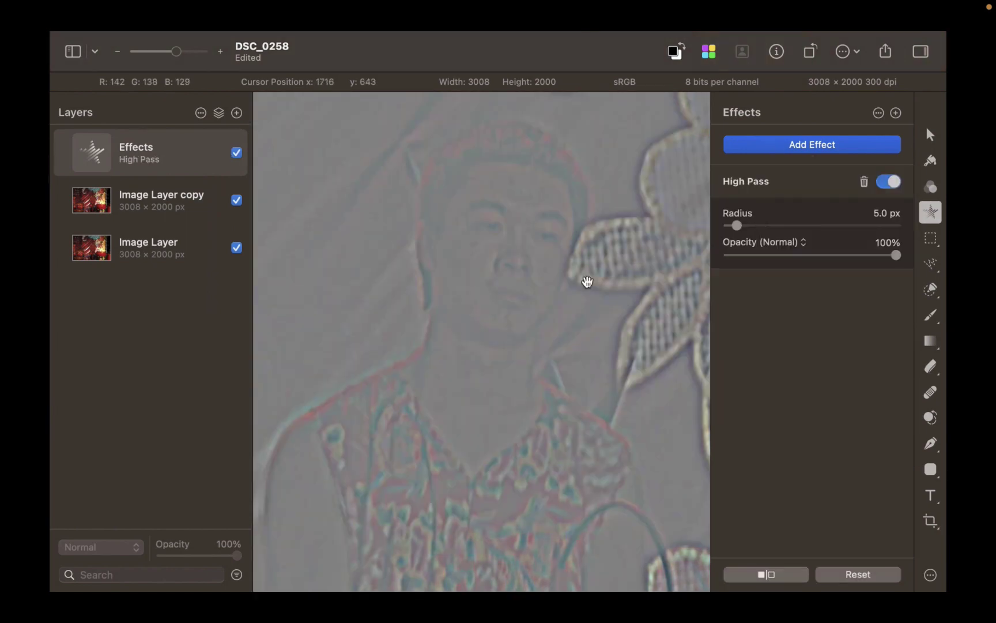
pyautogui.moveTo(734, 225); pyautogui.dragTo(731, 230)
# Step: Group the Effects layer with the image copy, set Linear Light, and toggle it to compare
pyautogui.rightClick(167, 164)
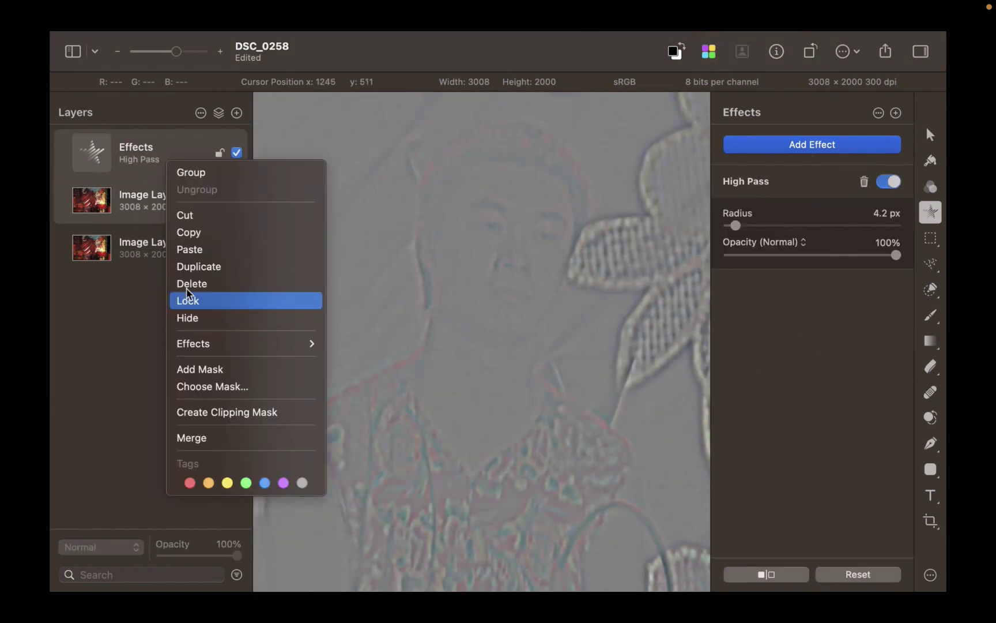
pyautogui.click(191, 171)
pyautogui.click(98, 545)
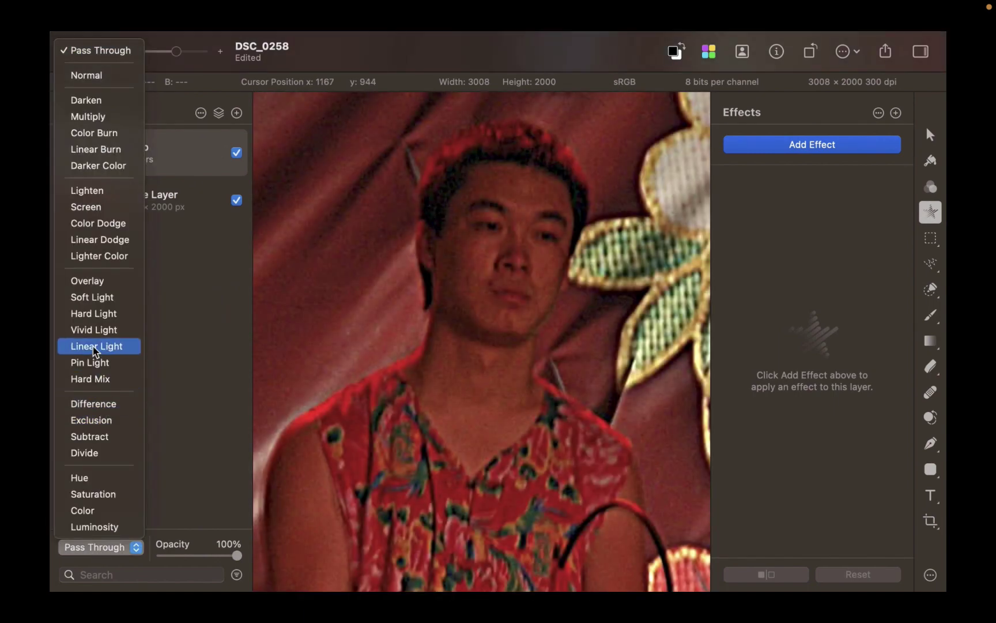
pyautogui.click(98, 344)
pyautogui.scroll(-3, 310, 376)
pyautogui.click(237, 153)
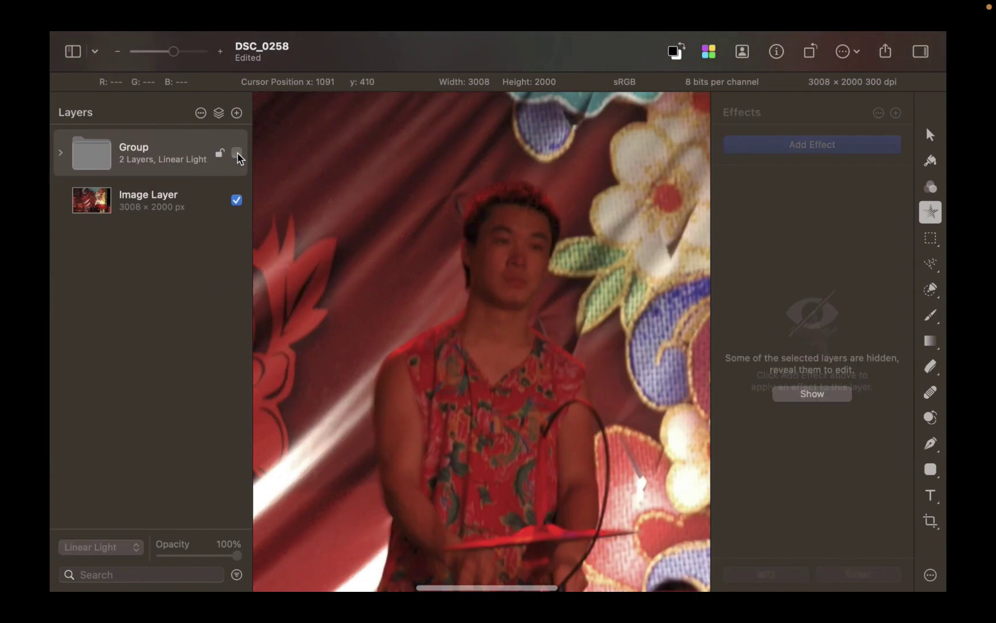
pyautogui.click(236, 153)
pyautogui.click(236, 153)
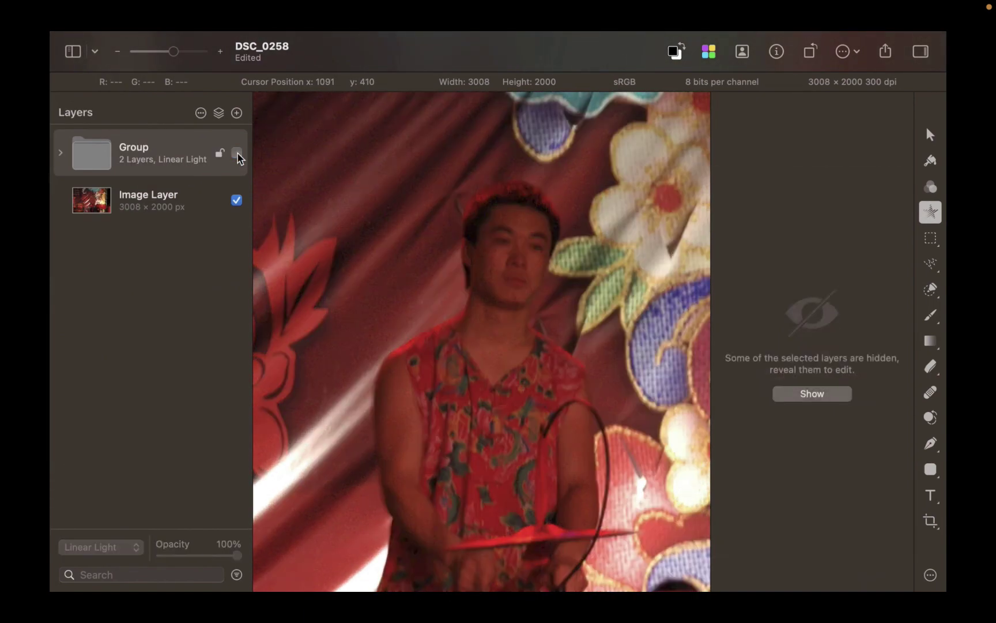
pyautogui.click(236, 153)
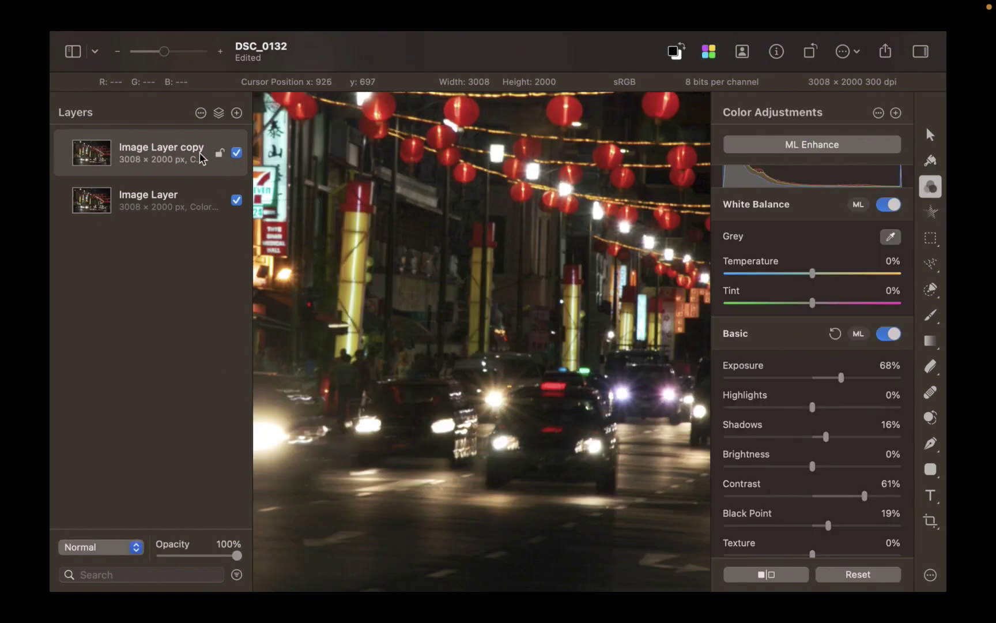
# Step: Add a new Effects layer with High Pass to the night street photo DSC_0132
pyautogui.click(218, 112)
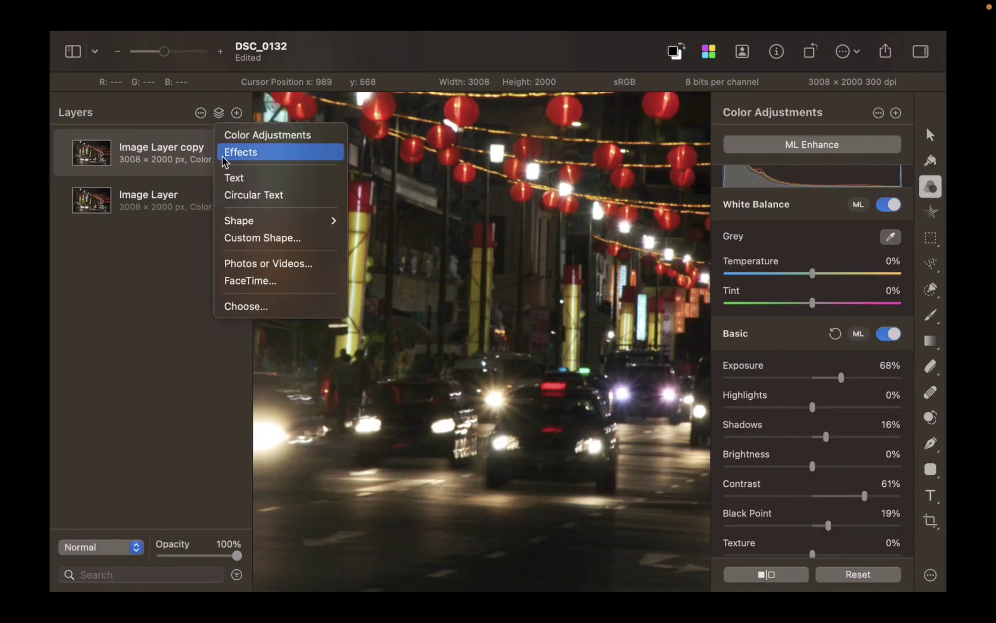
pyautogui.click(223, 153)
pyautogui.click(776, 145)
pyautogui.click(760, 234)
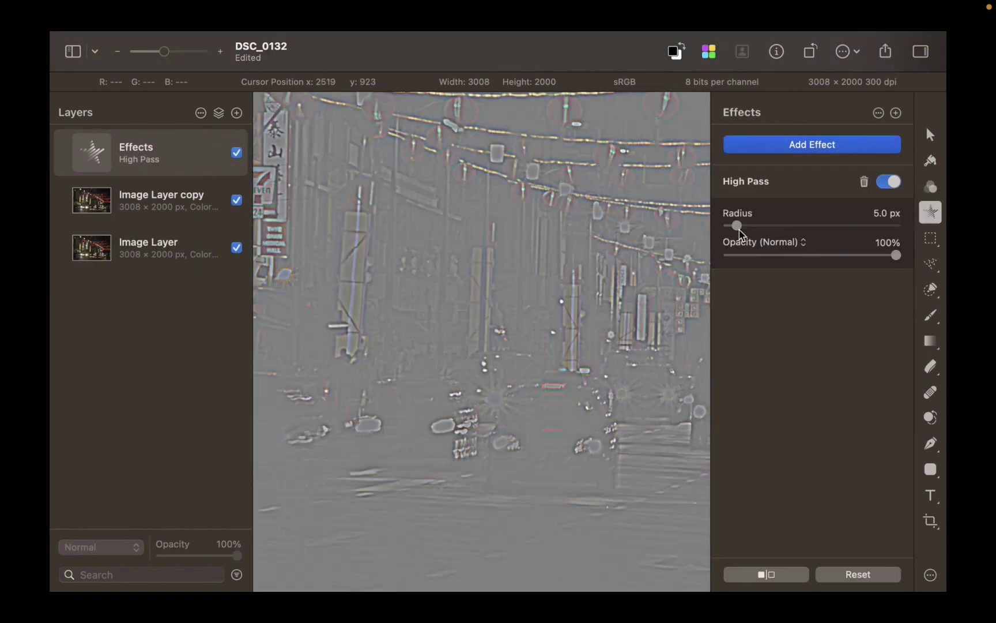
# Step: Group the Effects layer with the Image Layer copy and set the Group to Linear Light
pyautogui.keyDown('shift'); pyautogui.click(180, 211); pyautogui.keyUp('shift')
pyautogui.rightClick(187, 149)
pyautogui.click(219, 161)
pyautogui.click(100, 547)
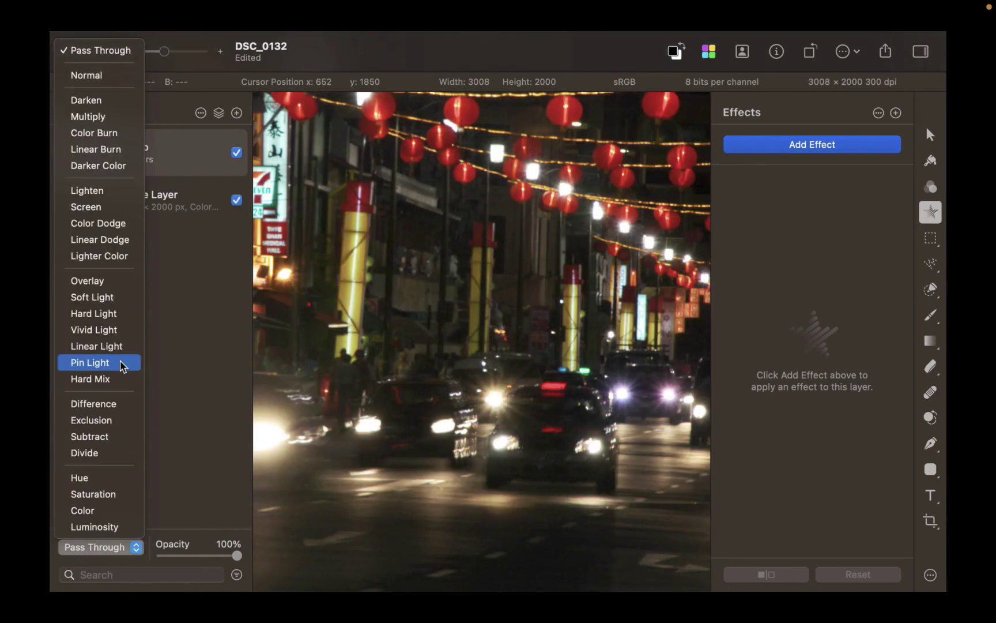
pyautogui.click(100, 343)
# Step: Toggle the sharpening group on and off to compare, then move to the spring rolls photo DSC01523
pyautogui.scroll(-3, 274, 294)
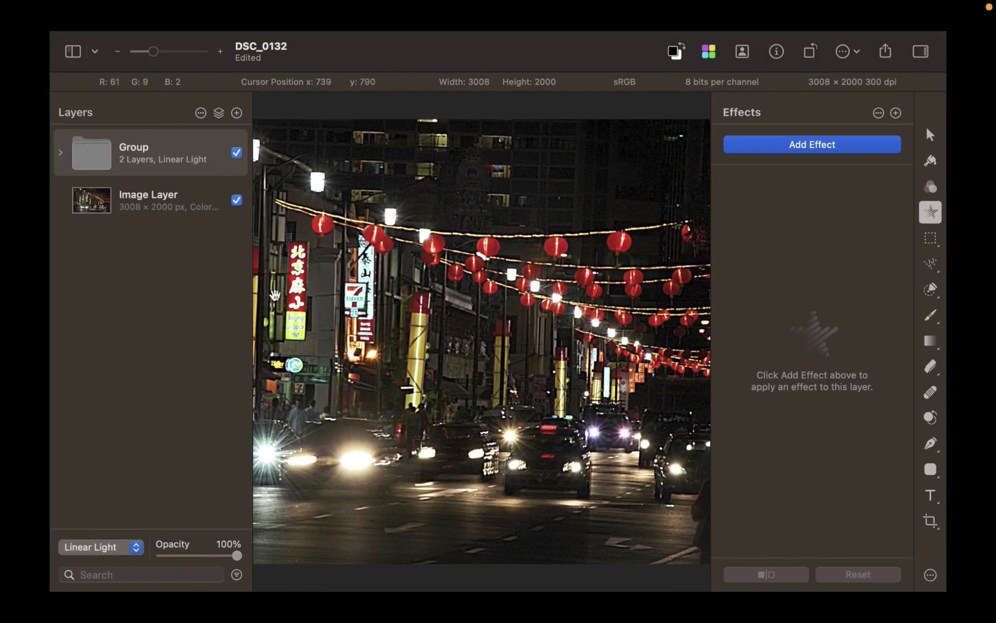
pyautogui.click(237, 153)
pyautogui.click(237, 154)
pyautogui.click(237, 154)
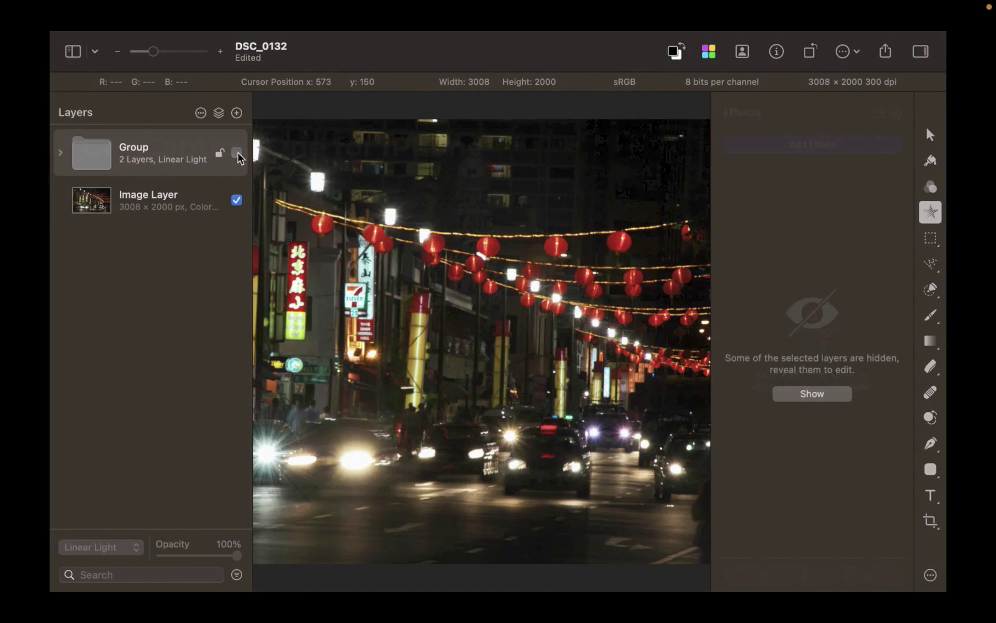
pyautogui.click(237, 153)
pyautogui.click(238, 154)
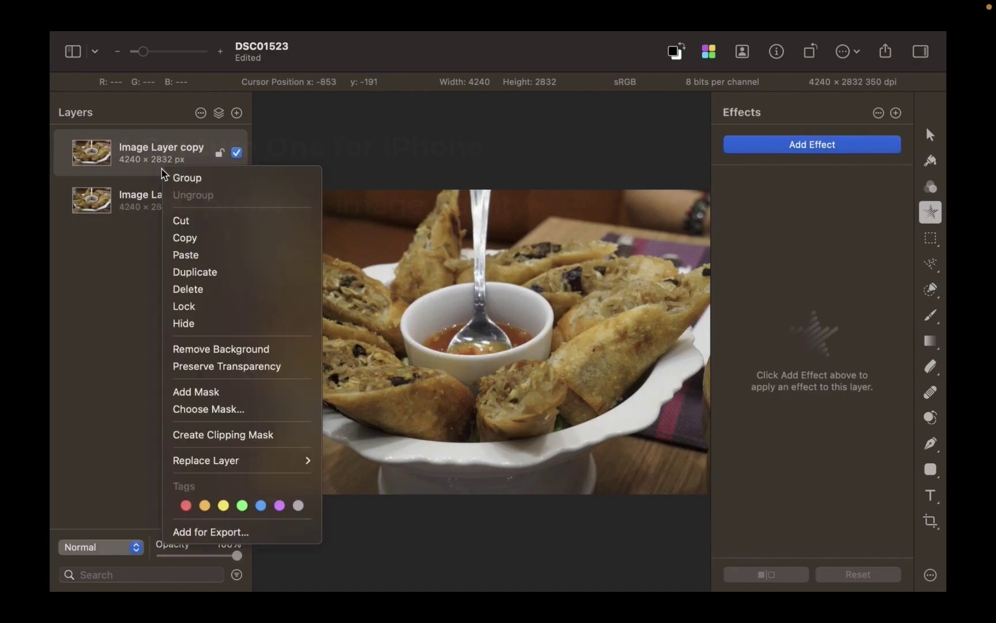
pyautogui.click(623, 204)
# Step: Apply a High Pass of about 9.6 px to the spring rolls copy, then duplicate the original image layer
pyautogui.click(812, 144)
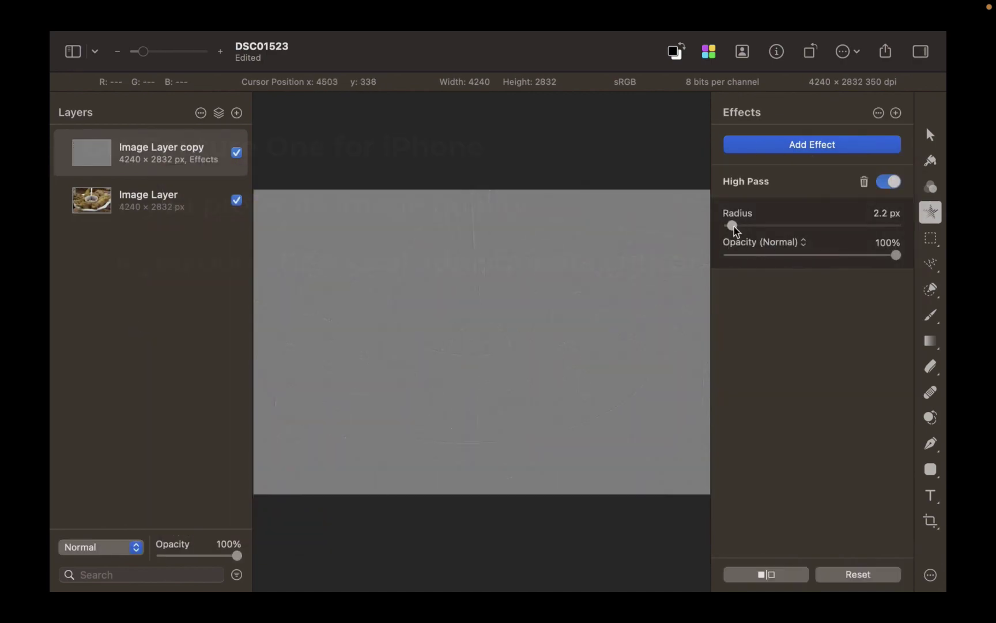
pyautogui.moveTo(735, 231); pyautogui.dragTo(745, 226)
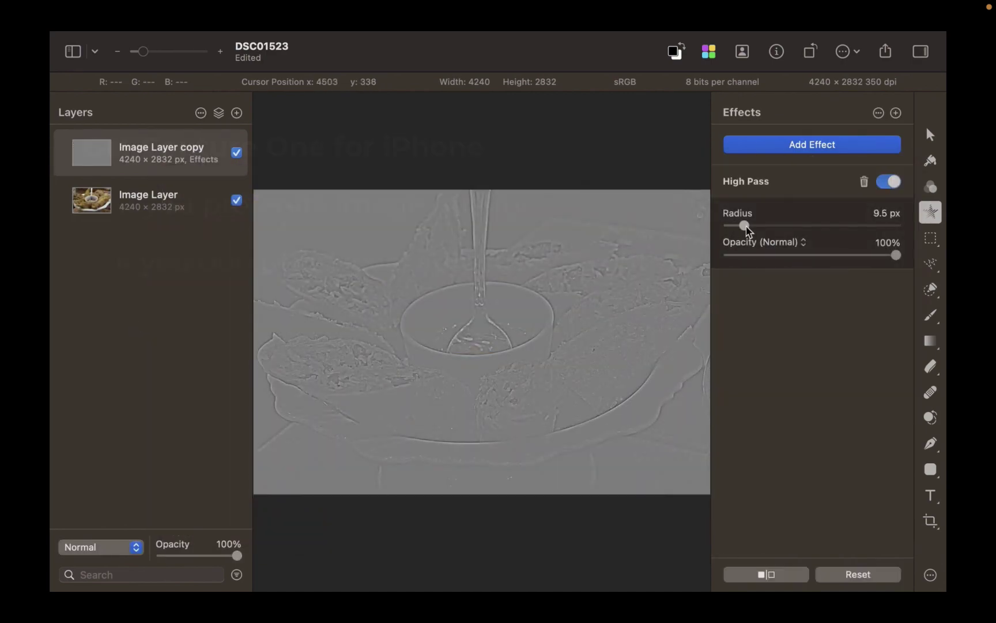
pyautogui.click(173, 202)
pyautogui.press('super+j')
# Step: Group the two image layers and set the group's blend mode to Linear Light
pyautogui.rightClick(166, 164)
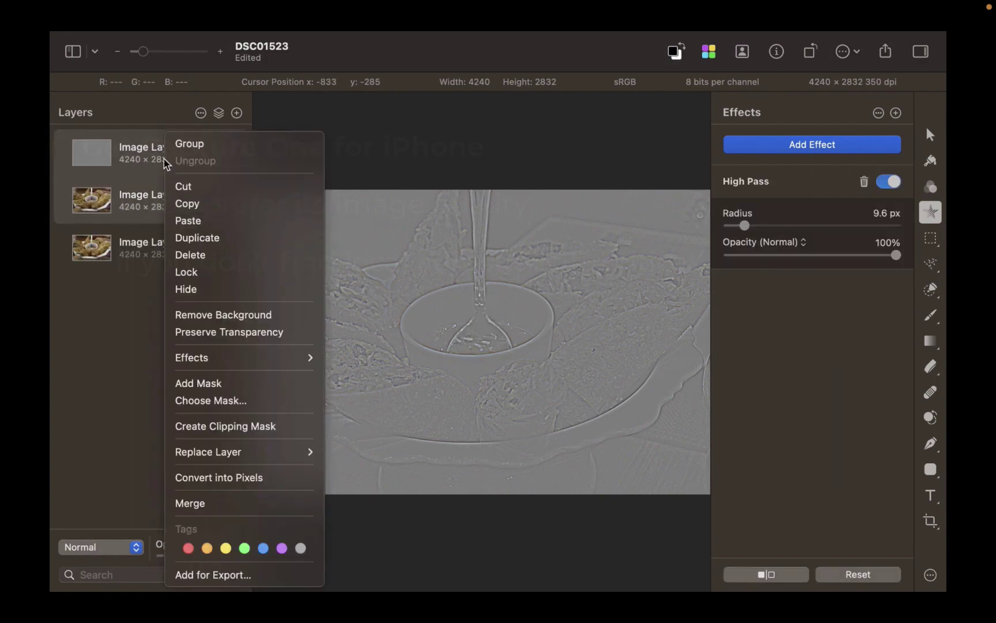
pyautogui.click(199, 143)
pyautogui.click(98, 553)
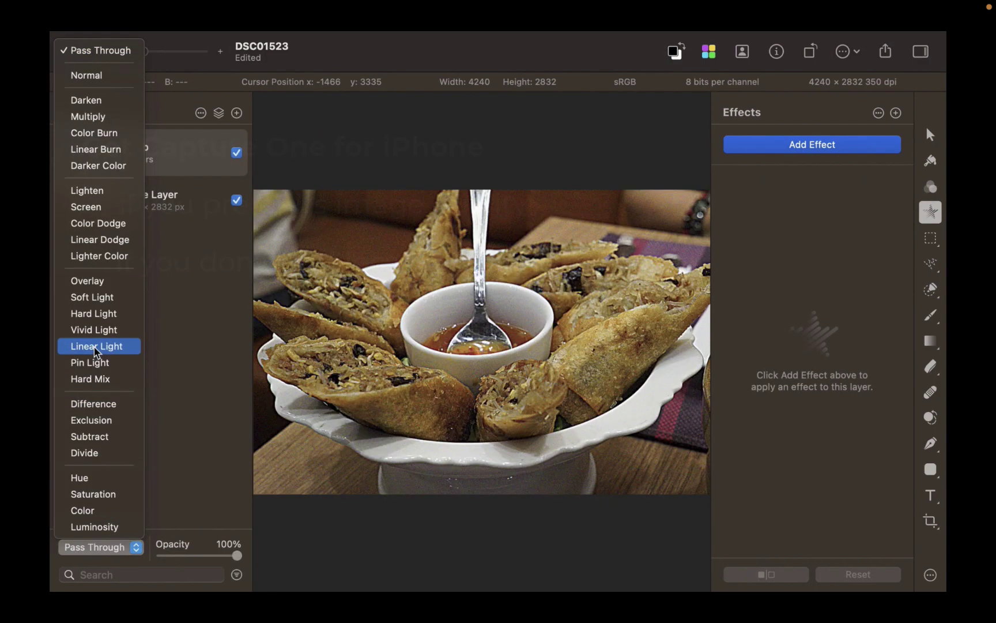
pyautogui.click(94, 346)
pyautogui.scroll(3, 411, 407)
# Step: Toggle the sharpening group's visibility to compare before and after, leaving it hidden
pyautogui.click(236, 152)
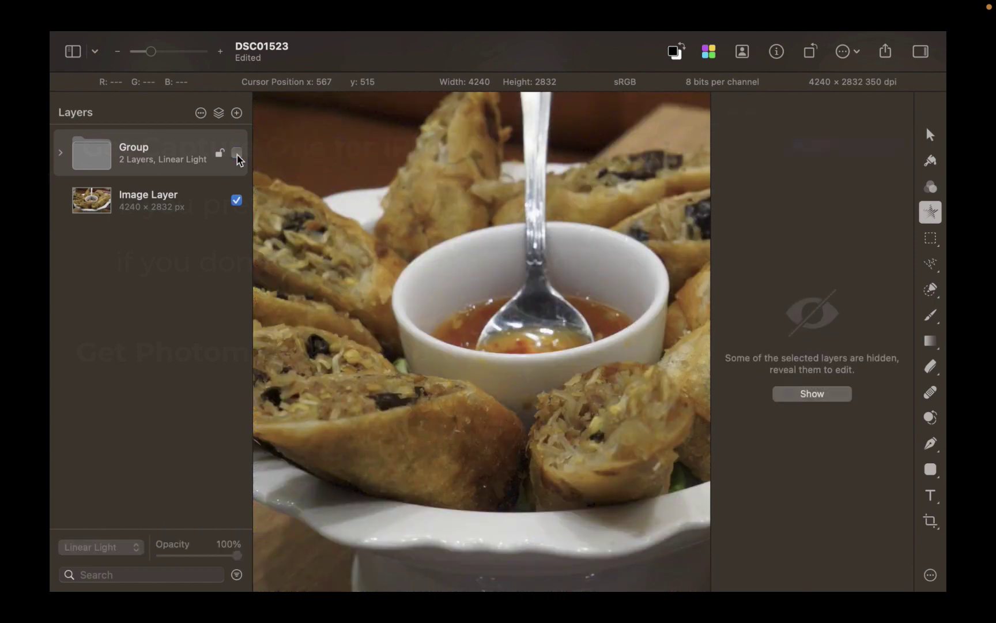
pyautogui.click(236, 153)
pyautogui.click(237, 153)
# Step: Turn the Linear Light High Pass group back on so DSC01523's spring rolls look sharpened
pyautogui.click(237, 153)
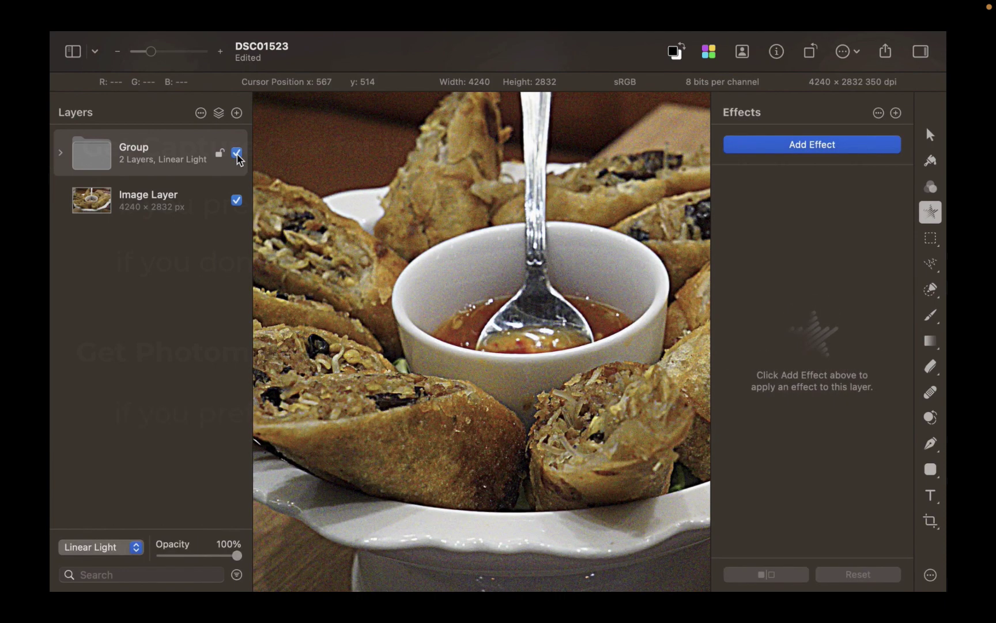